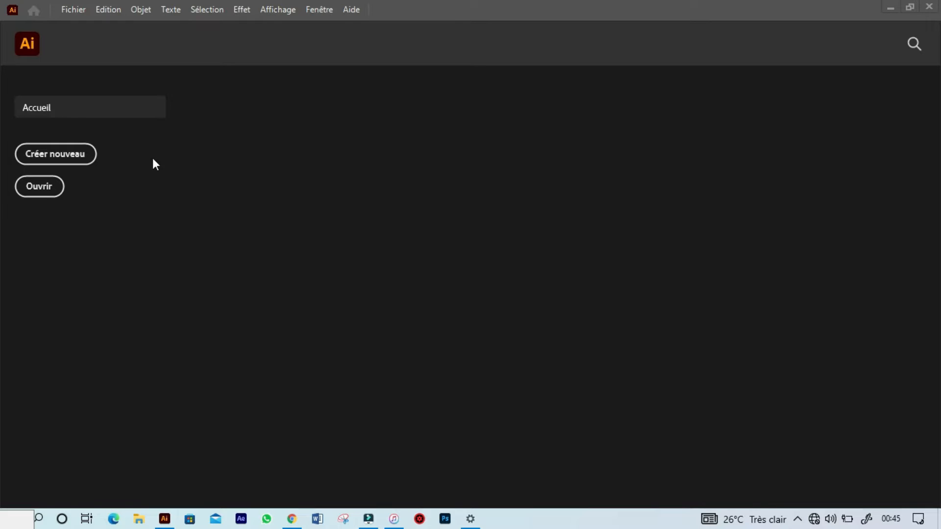
# - Create a new 210 x 297 mm A4 document from the recent presets
pyautogui.click(59, 155)
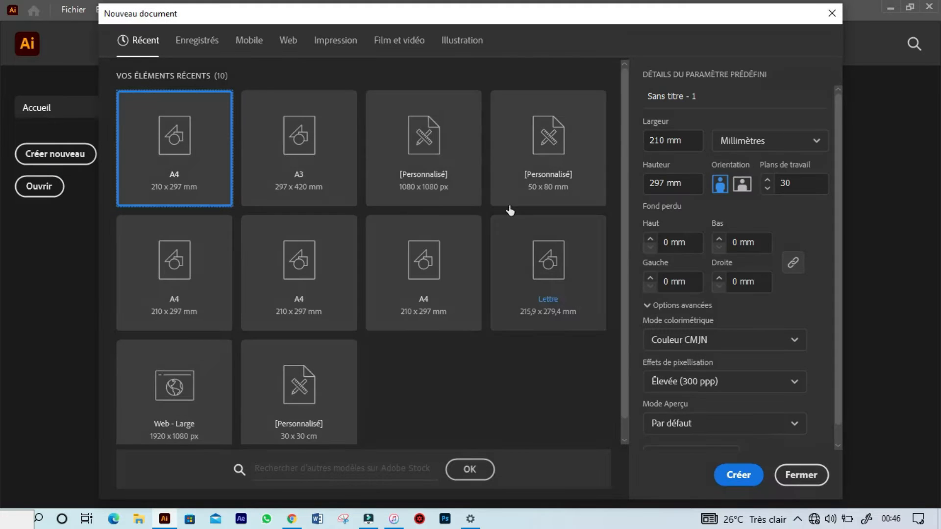
pyautogui.doubleClick(179, 153)
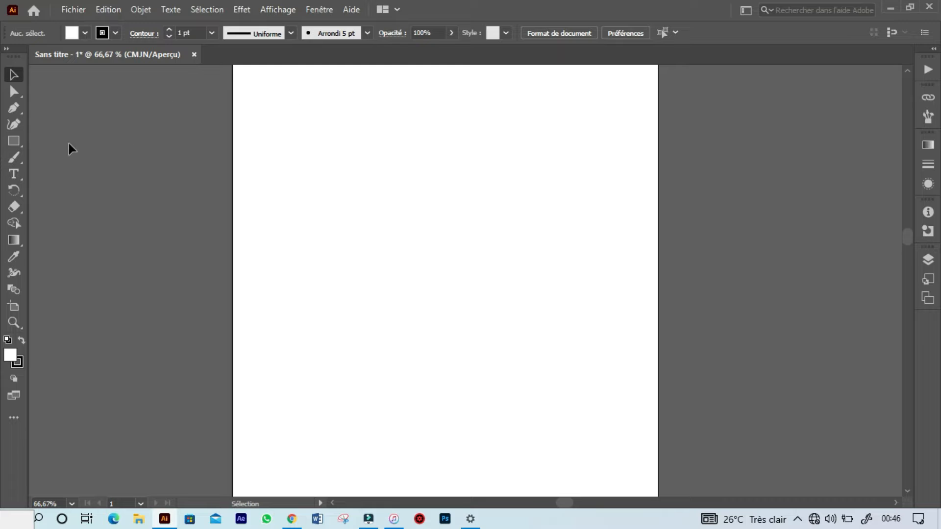
# - Draw a circle about 365 mm in diameter with the Ellipse tool, outside the artboard beside its left edge
pyautogui.click(14, 142)
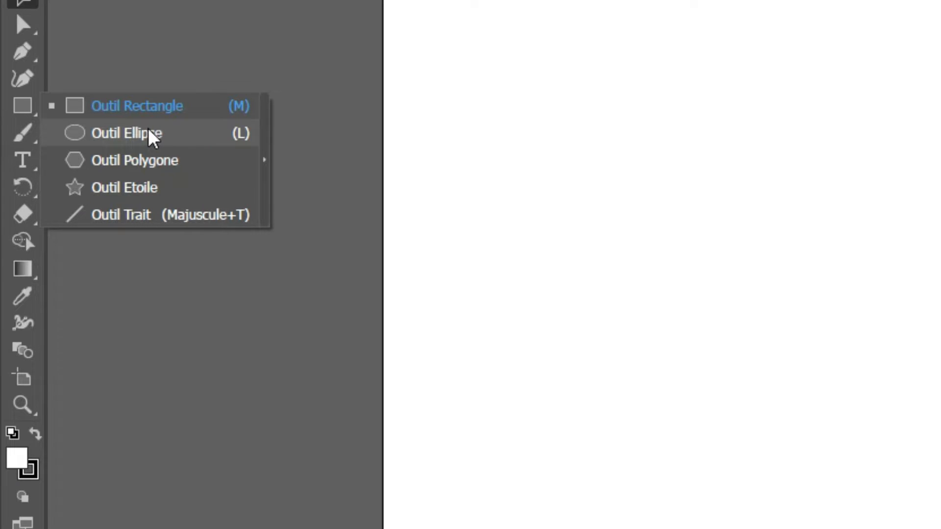
pyautogui.click(146, 134)
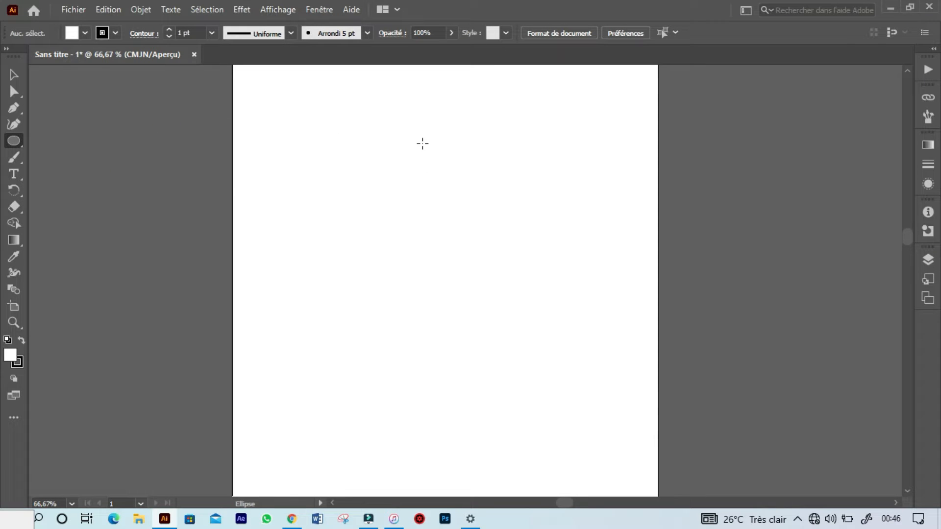
pyautogui.hotkey('ctrl', '-')
pyautogui.hotkey('ctrl', '-')
pyautogui.moveTo(339, 211); pyautogui.dragTo(708, 242)
pyautogui.moveTo(520, 236); pyautogui.dragTo(618, 192)
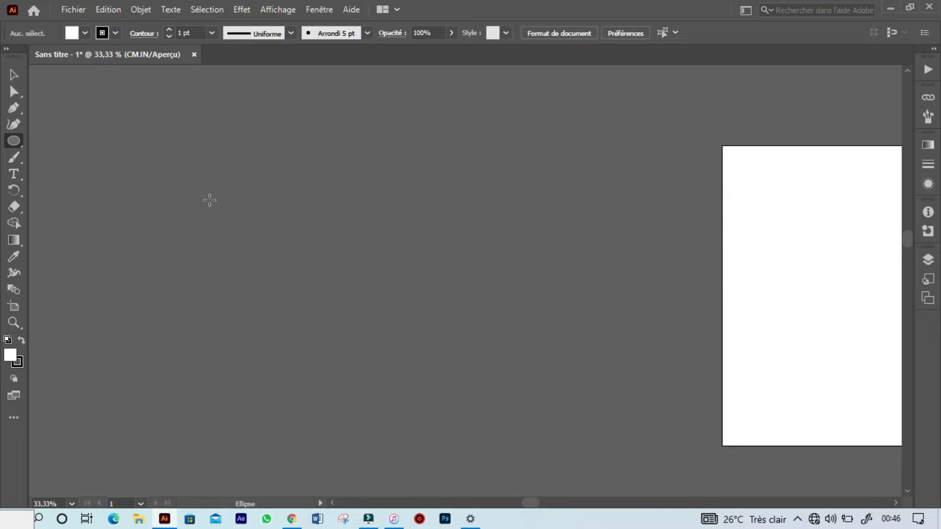
pyautogui.moveTo(165, 132); pyautogui.dragTo(551, 281)
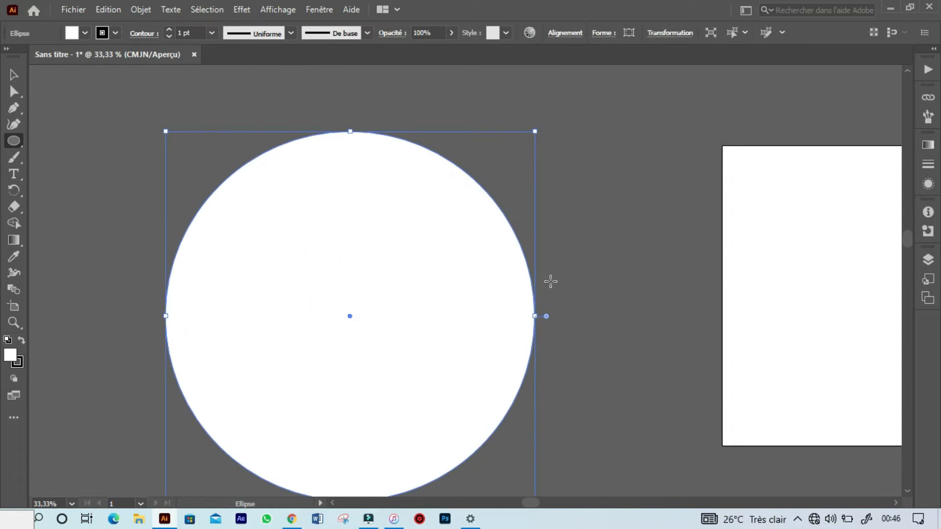
pyautogui.moveTo(397, 260); pyautogui.dragTo(397, 230)
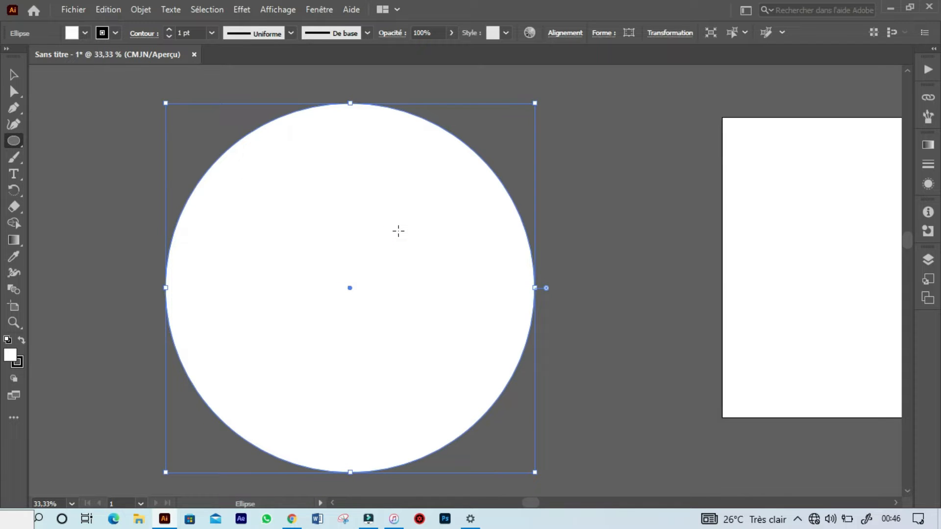
pyautogui.press('v')
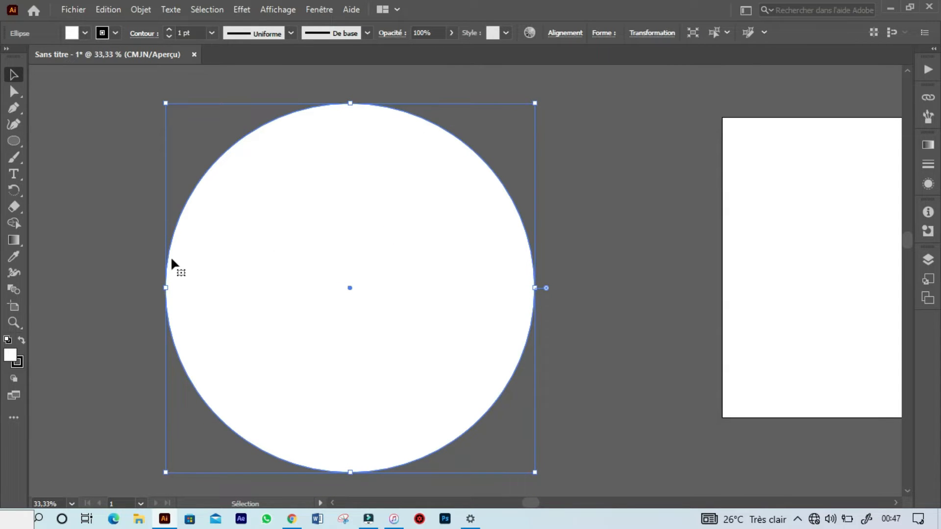
# - Fill the circle with the dark red #51010d and deselect it
pyautogui.doubleClick(10, 356)
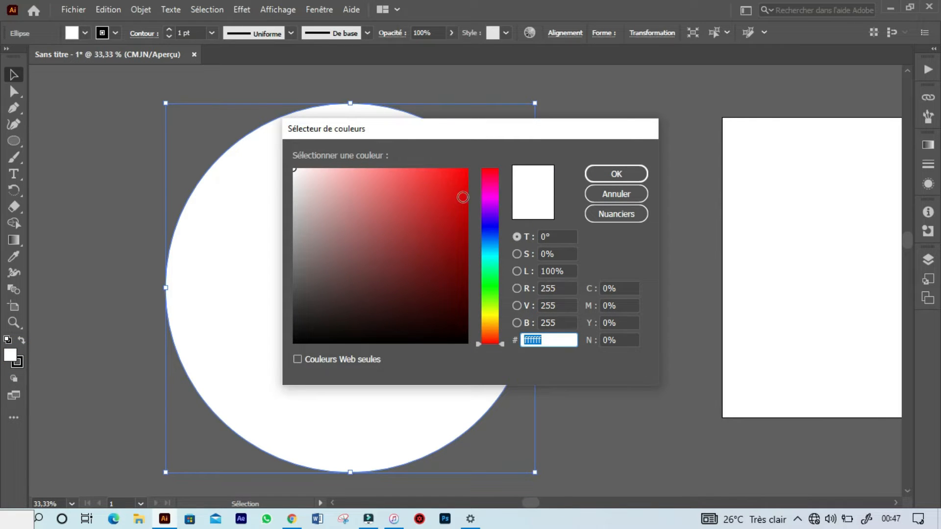
pyautogui.moveTo(487, 210); pyautogui.dragTo(483, 169)
pyautogui.click(487, 172)
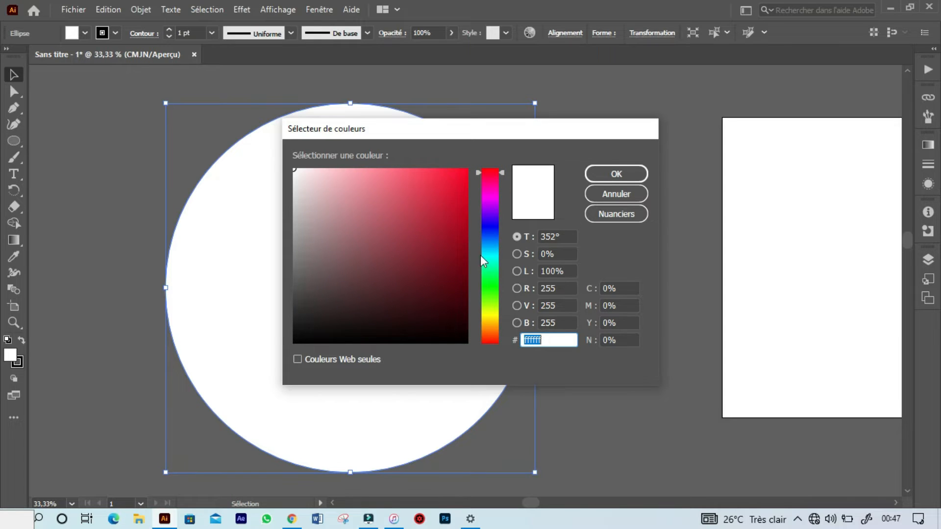
pyautogui.moveTo(457, 283); pyautogui.dragTo(465, 288)
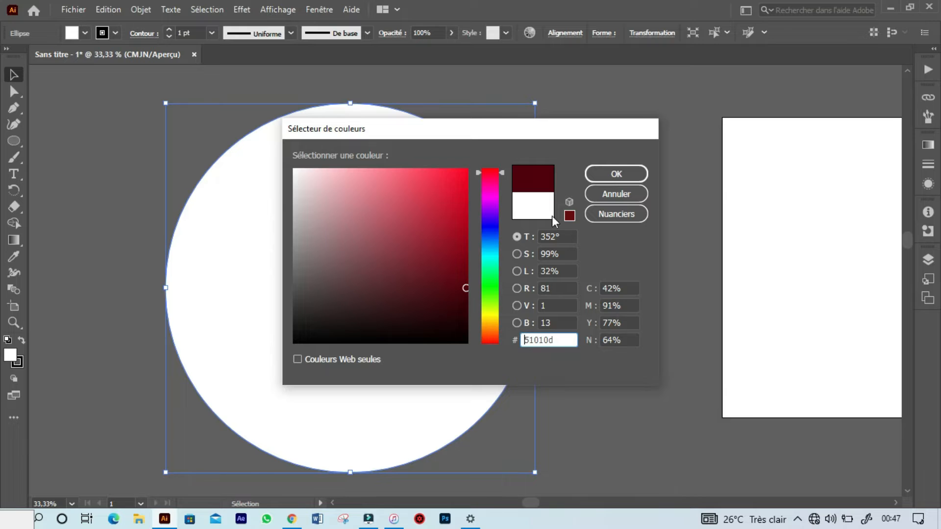
pyautogui.click(616, 175)
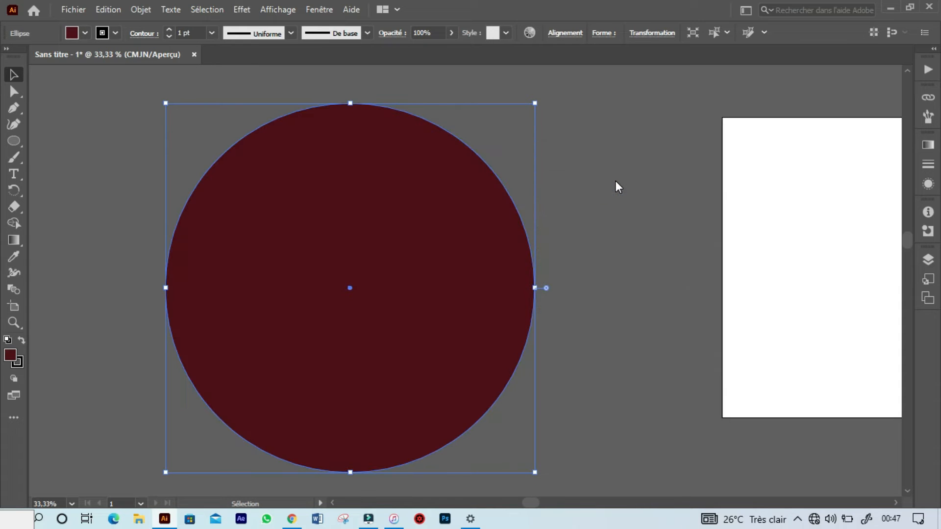
pyautogui.hotkey('ctrl', '-')
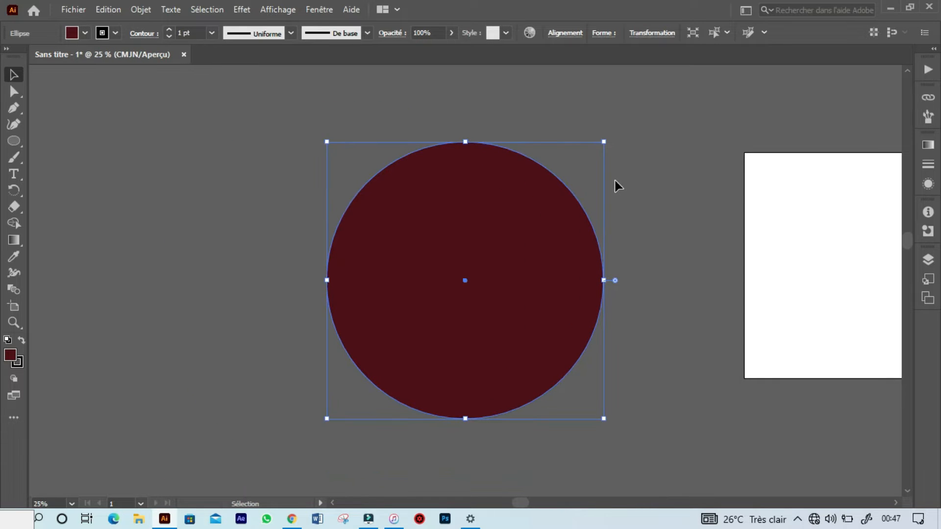
pyautogui.click(669, 194)
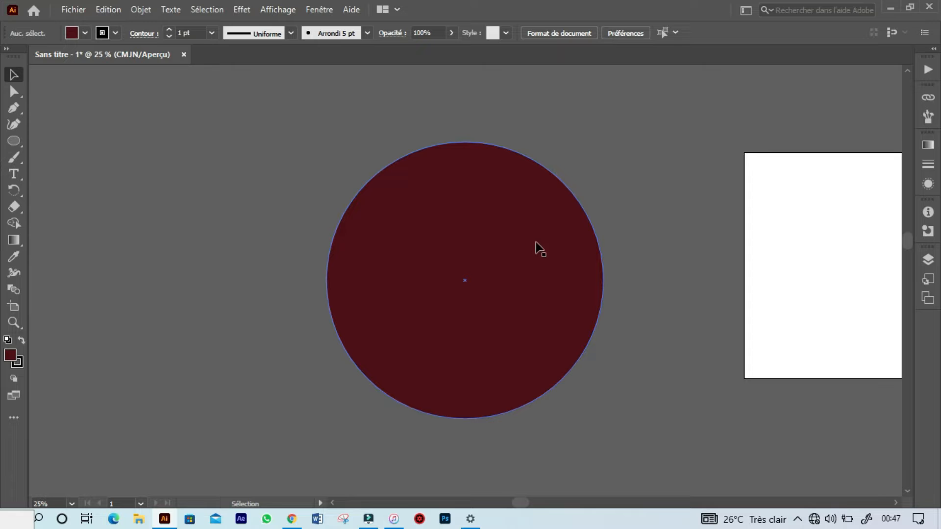
# - Duplicate the dark red circle in place, directly in front of the original
pyautogui.click(499, 254)
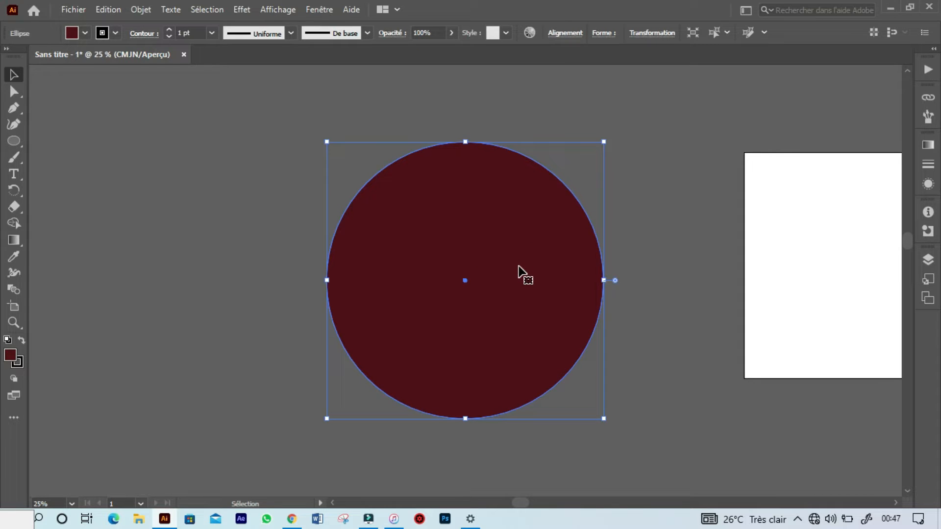
pyautogui.click(520, 272)
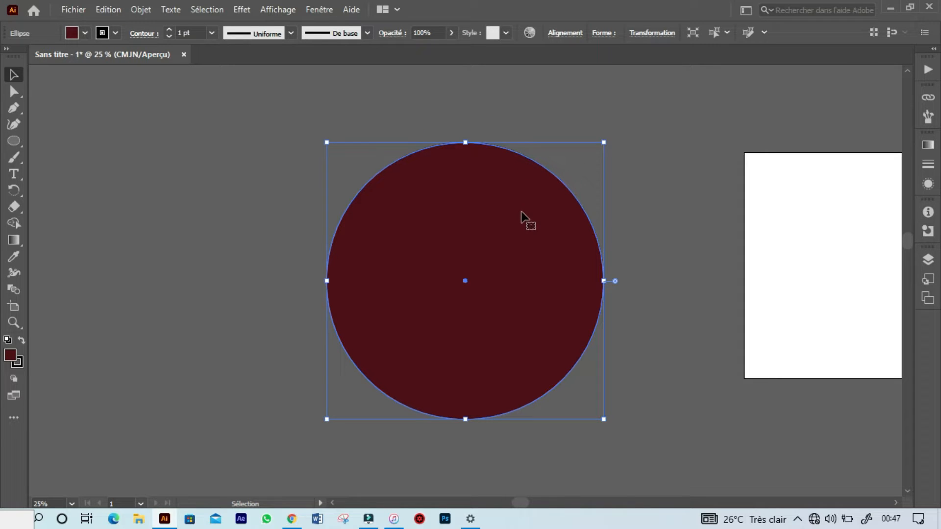
pyautogui.moveTo(521, 212); pyautogui.dragTo(374, 203)
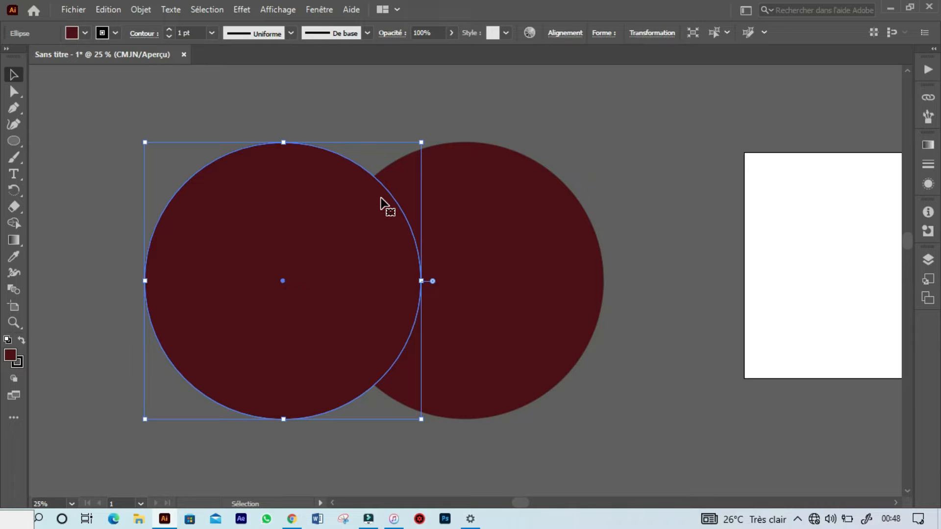
pyautogui.hotkey('ctrl', 'z')
# - Remove the circle's stroke and set the front copy's fill to #60131e
pyautogui.click(440, 237)
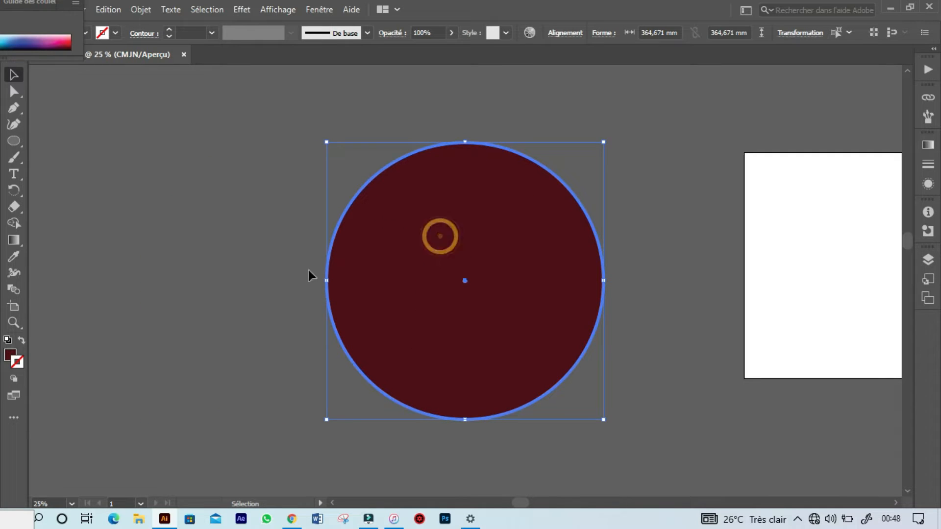
pyautogui.click(11, 351)
pyautogui.click(12, 356)
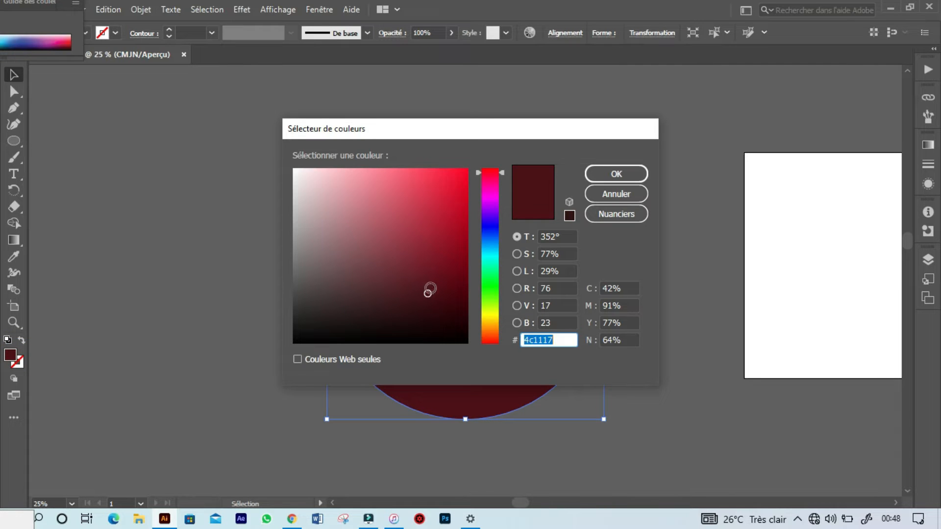
pyautogui.click(433, 276)
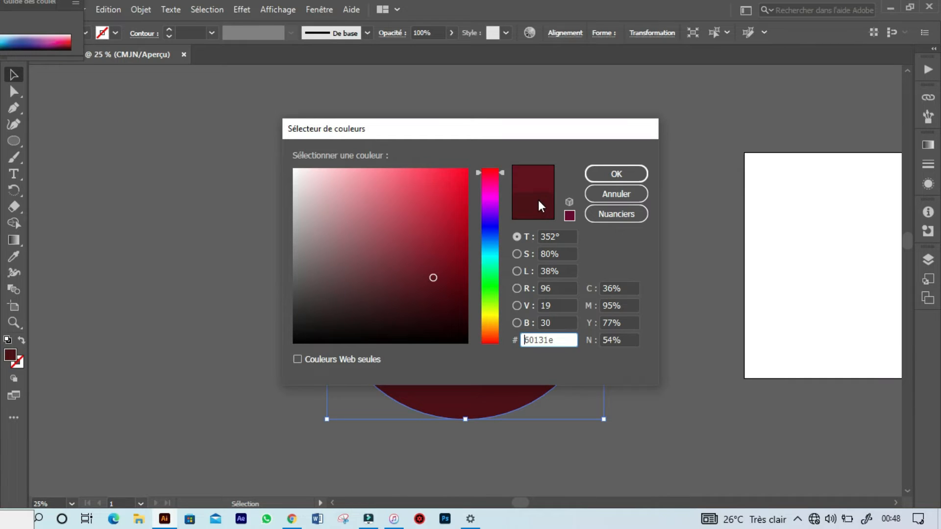
pyautogui.click(626, 182)
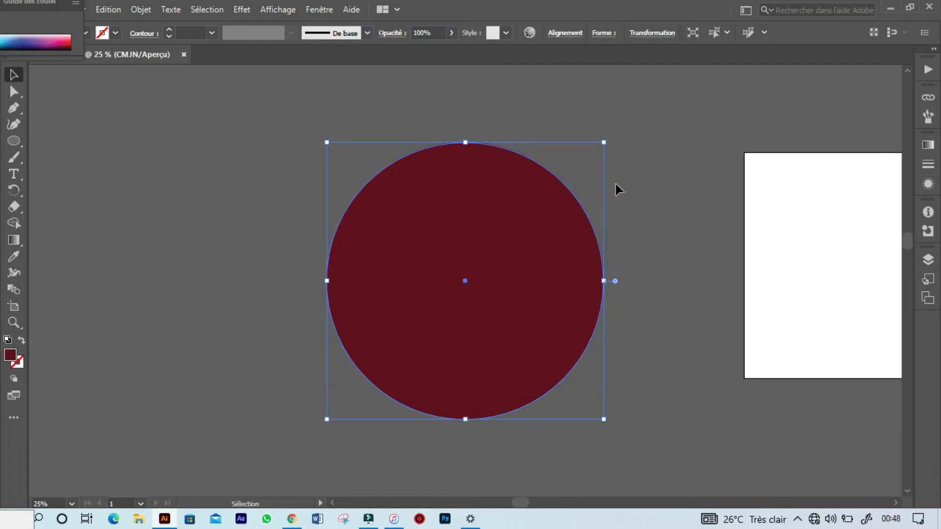
# - Scale the front copy down around its center to about three quarters of the large circle's size
pyautogui.moveTo(541, 190); pyautogui.dragTo(406, 220)
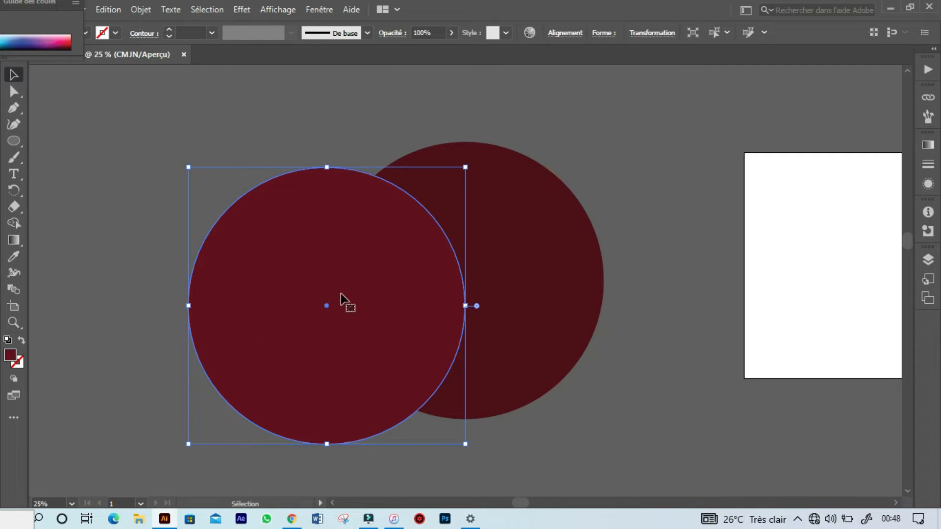
pyautogui.hotkey('ctrl', 'z')
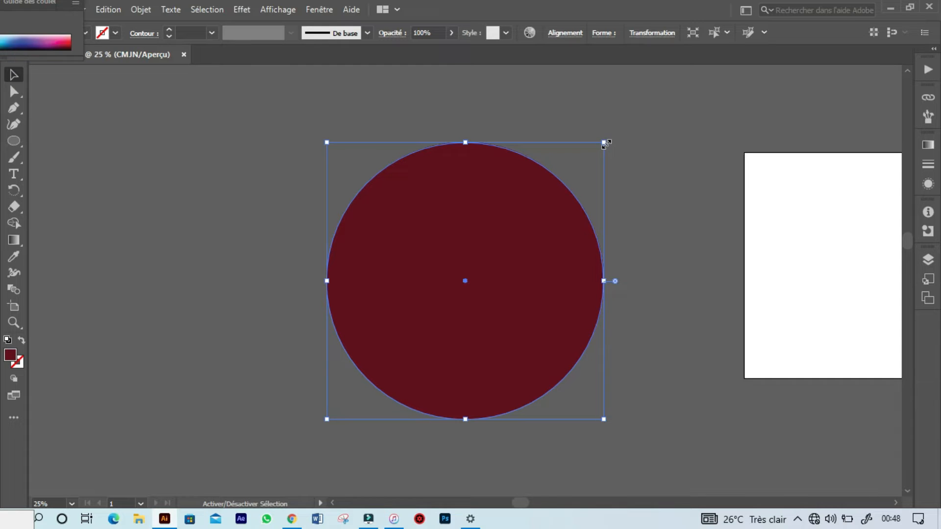
pyautogui.moveTo(606, 142); pyautogui.dragTo(580, 175)
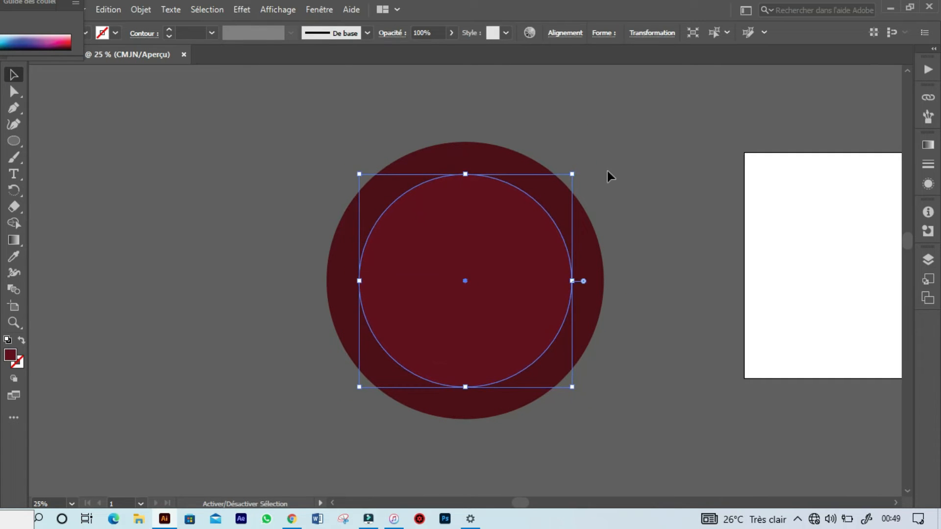
pyautogui.click(623, 164)
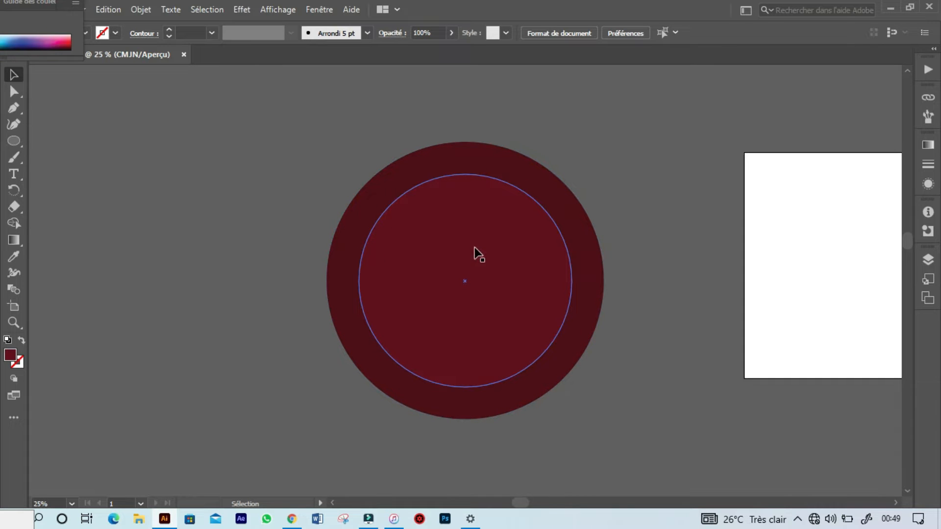
# - Duplicate the smaller inner circle in place, directly in front of itself
pyautogui.click(472, 250)
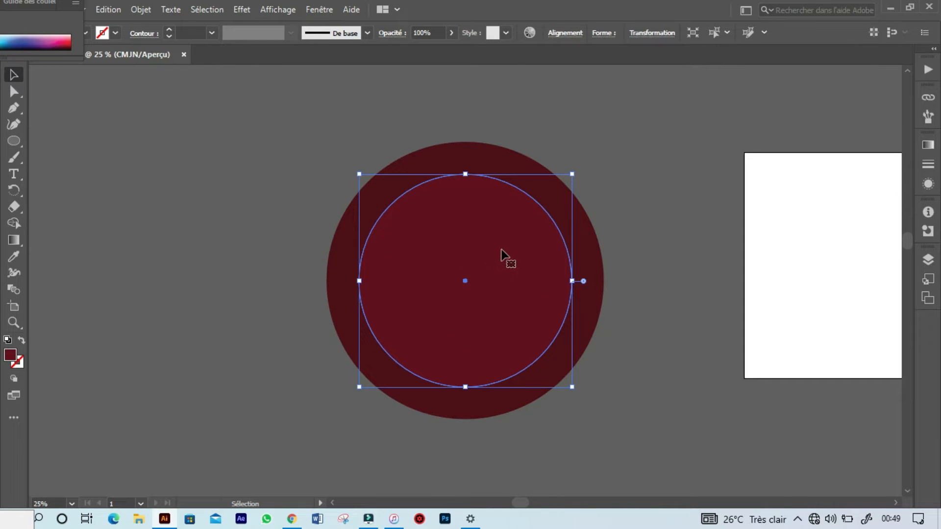
pyautogui.press('a')
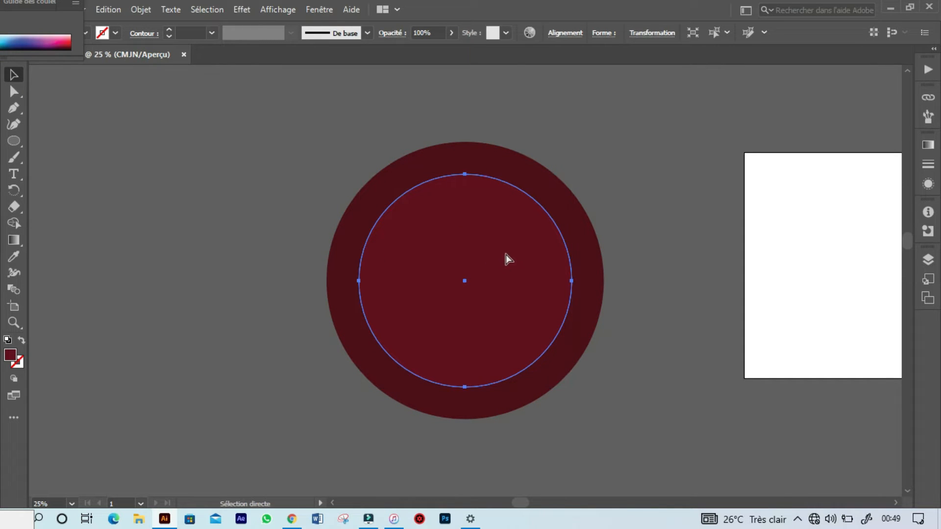
pyautogui.press('v')
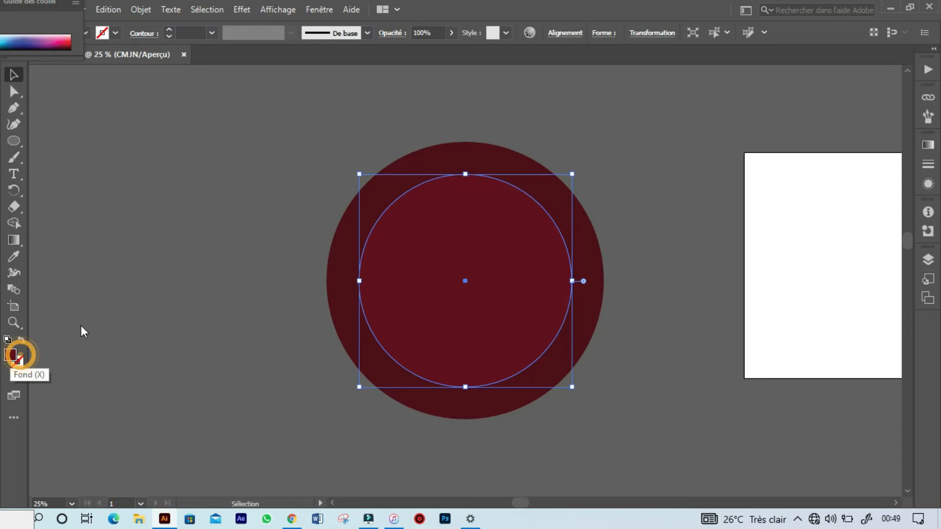
# - Fill the new front circle with #7c192c and scale it down around its center to about three quarters of its size
pyautogui.doubleClick(10, 355)
pyautogui.click(434, 258)
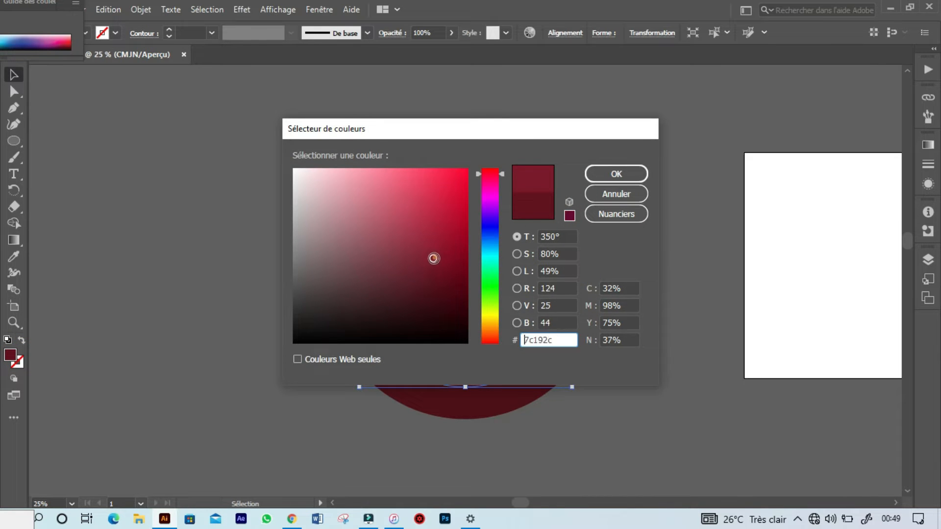
pyautogui.click(600, 173)
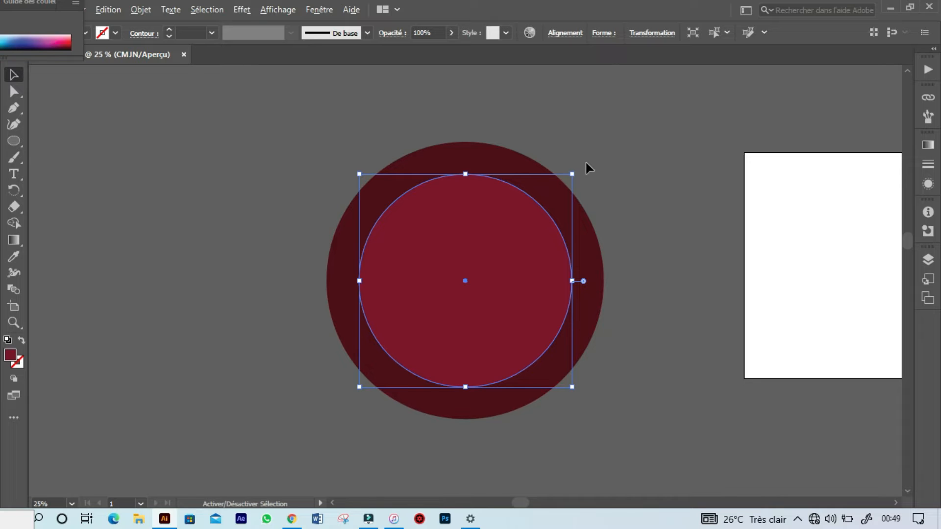
pyautogui.moveTo(572, 175); pyautogui.dragTo(548, 203)
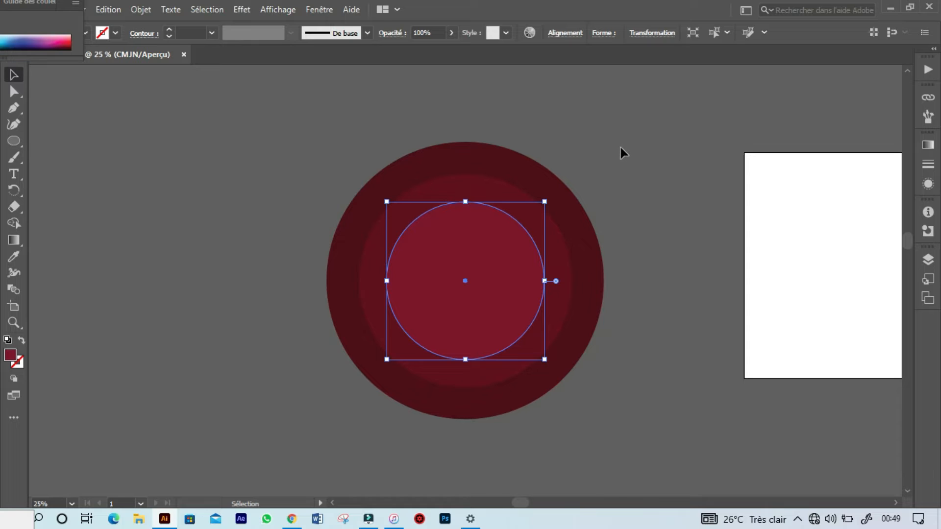
# - Duplicate the innermost circle in place in front and fill the copy with a slightly lighter crimson
pyautogui.hotkey('ctrl', 'c')
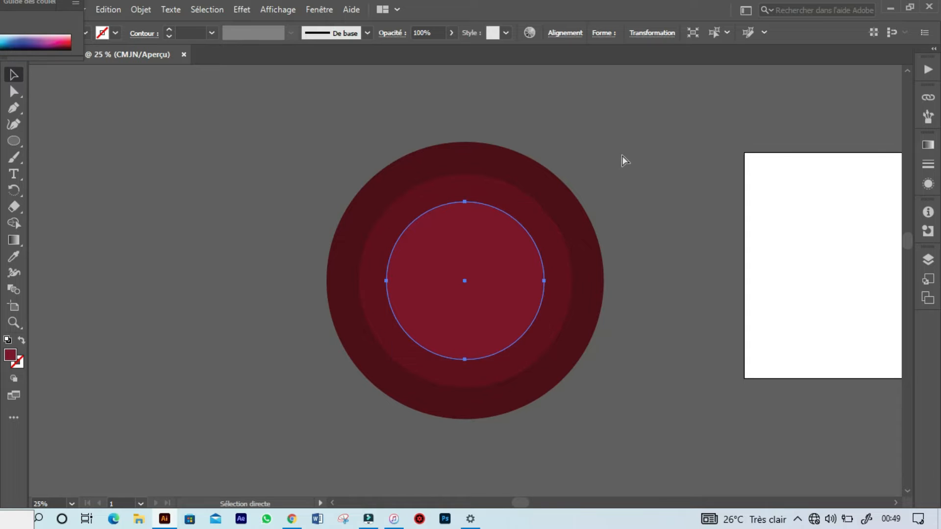
pyautogui.hotkey('ctrl', 'f')
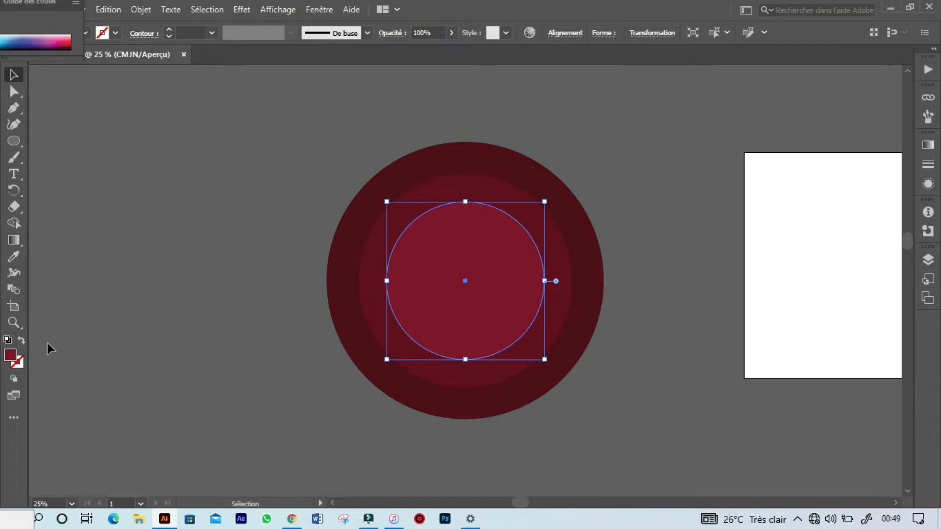
pyautogui.doubleClick(10, 355)
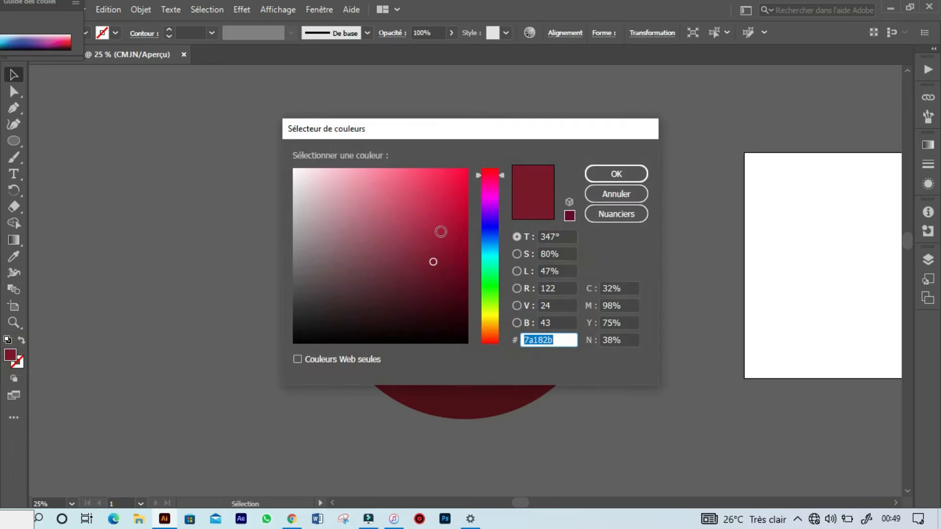
pyautogui.moveTo(437, 241); pyautogui.dragTo(438, 244)
pyautogui.click(588, 174)
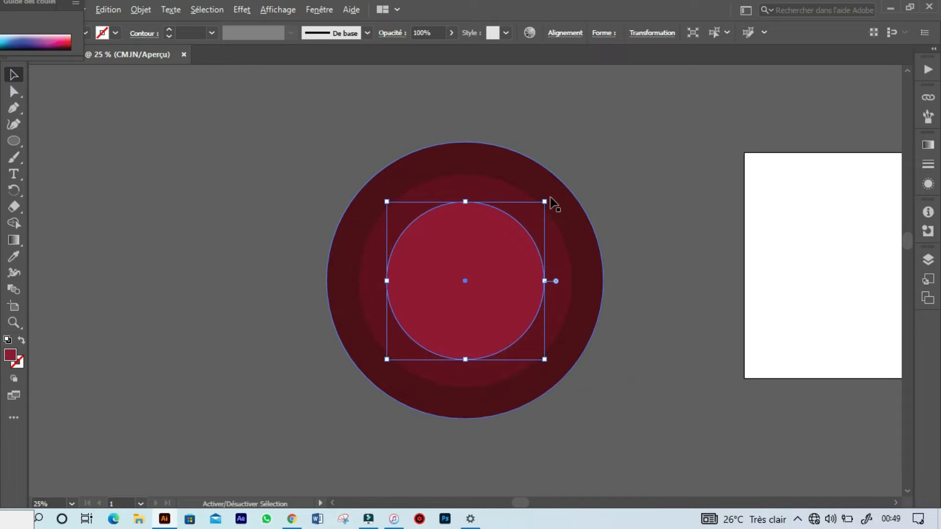
# - Scale the front circle down around its center to about two thirds of its size and fill its new front copy with a lighter crimson
pyautogui.moveTo(544, 201); pyautogui.dragTo(517, 228)
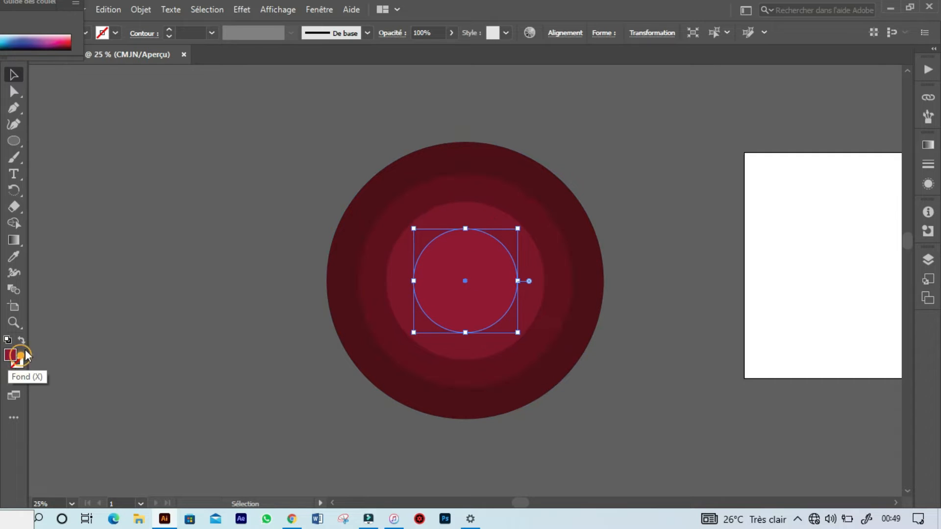
pyautogui.doubleClick(11, 355)
pyautogui.click(443, 224)
pyautogui.click(616, 174)
# - Scale the lighter front circle down around its center to about 60% and fill another front copy with a brighter crimson
pyautogui.moveTo(517, 228); pyautogui.dragTo(498, 249)
pyautogui.doubleClick(11, 355)
pyautogui.click(450, 207)
pyautogui.click(605, 169)
# - Scale the front circle to about 60%, fill its front copy with #dd145d, and scale that copy to about half its size around the center
pyautogui.moveTo(497, 249); pyautogui.dragTo(485, 262)
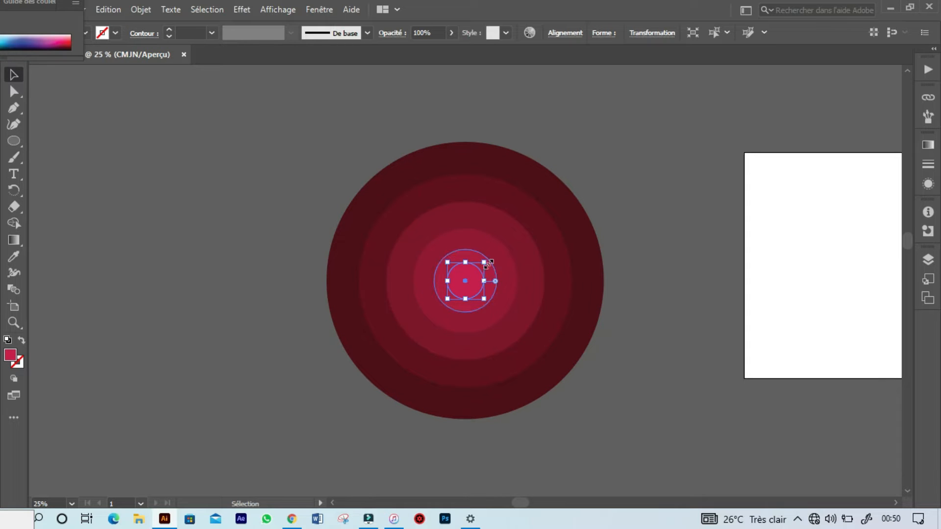
pyautogui.doubleClick(10, 356)
pyautogui.click(450, 188)
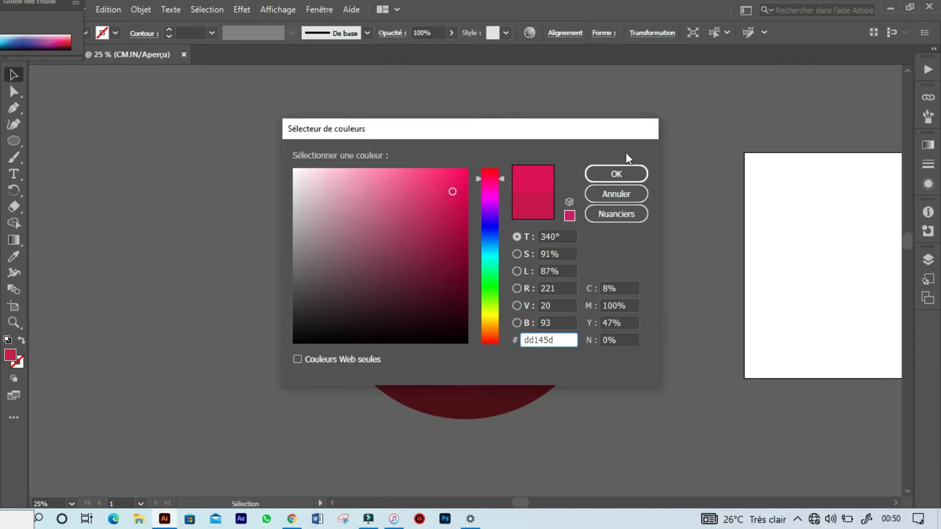
pyautogui.click(607, 178)
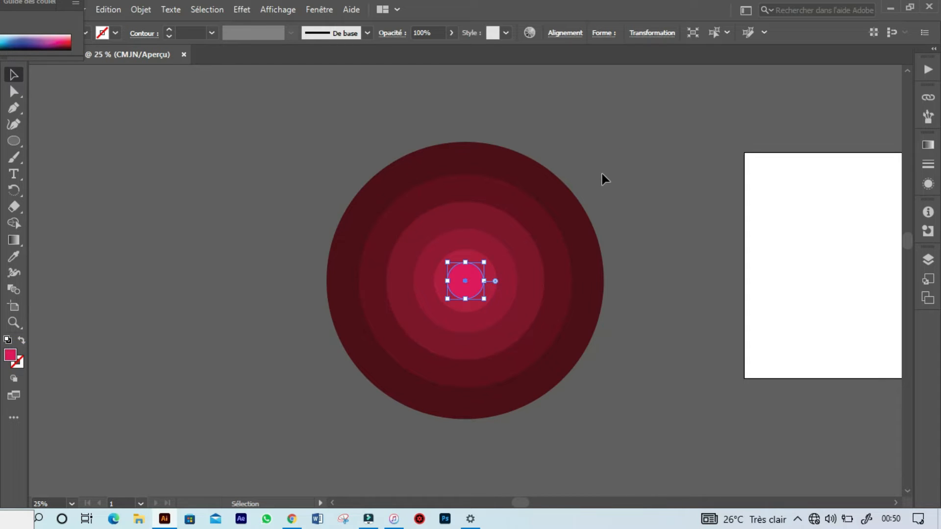
pyautogui.moveTo(484, 260); pyautogui.dragTo(475, 271)
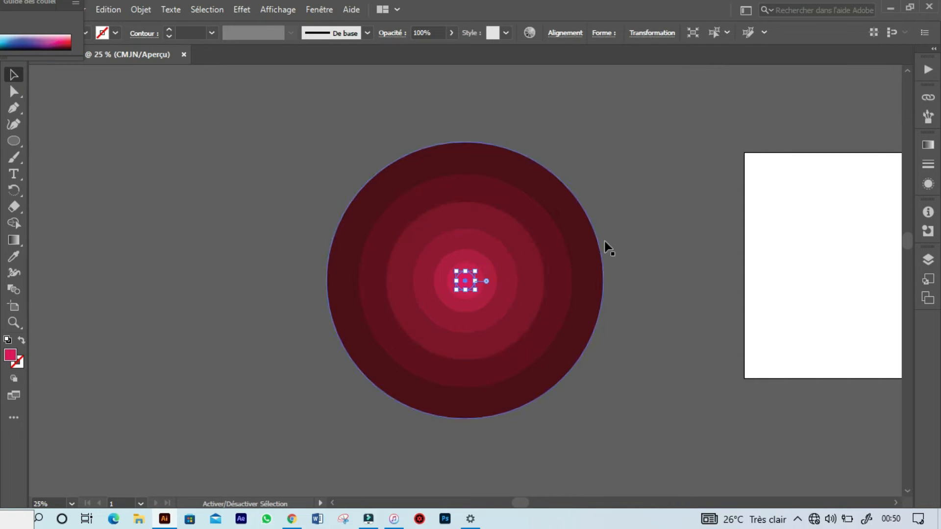
pyautogui.click(629, 223)
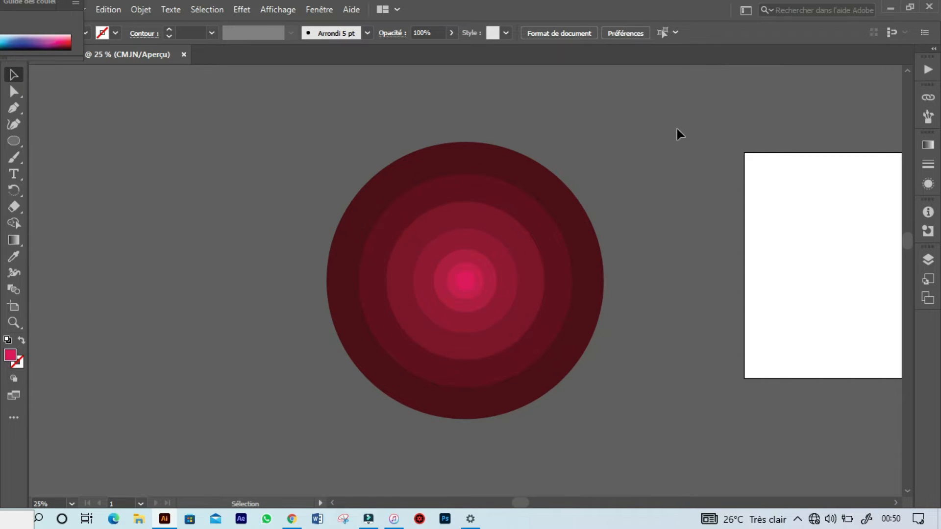
# - Try moving the innermost circle off center and undo the move
pyautogui.moveTo(465, 287); pyautogui.dragTo(407, 338)
pyautogui.press('a')
pyautogui.hotkey('ctrl', 'z')
pyautogui.press('v')
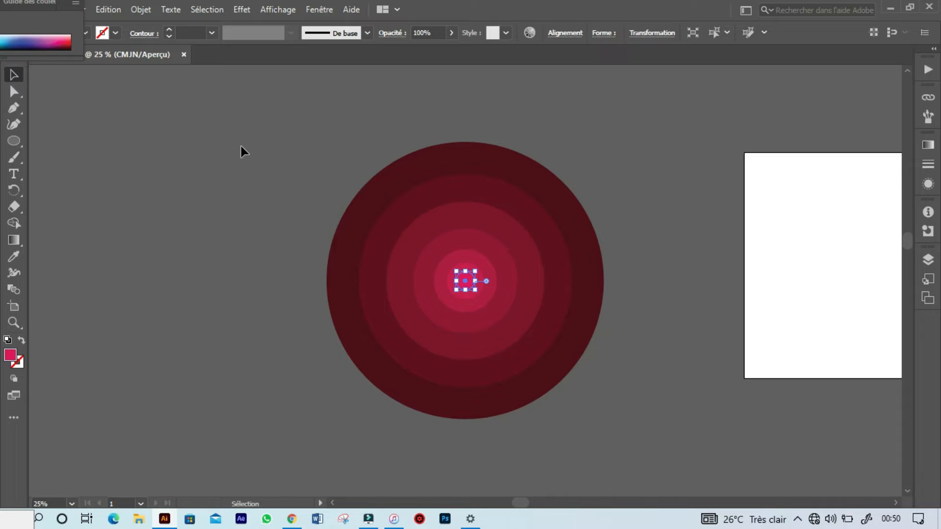
# - Group all the concentric circles and move the group slightly up and farther away from the artboard
pyautogui.moveTo(240, 147); pyautogui.dragTo(610, 412)
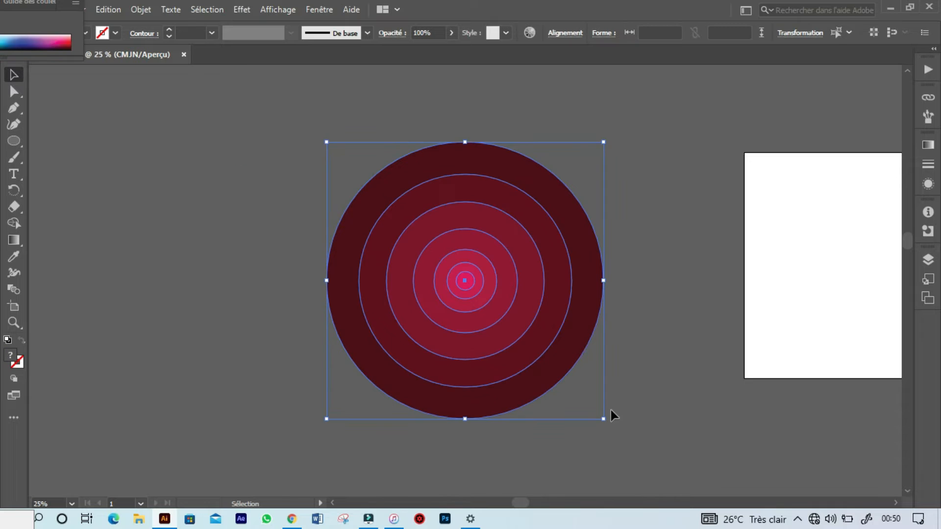
pyautogui.rightClick(361, 229)
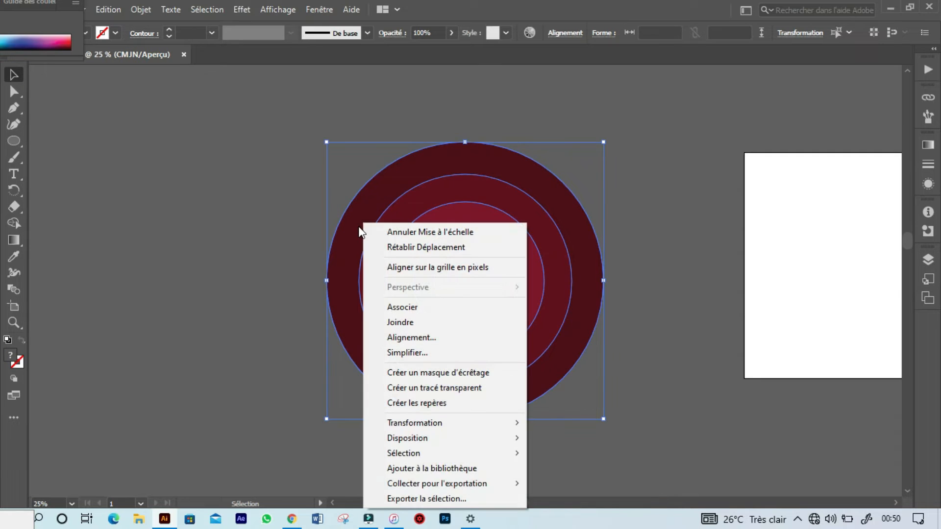
pyautogui.click(422, 307)
pyautogui.click(632, 403)
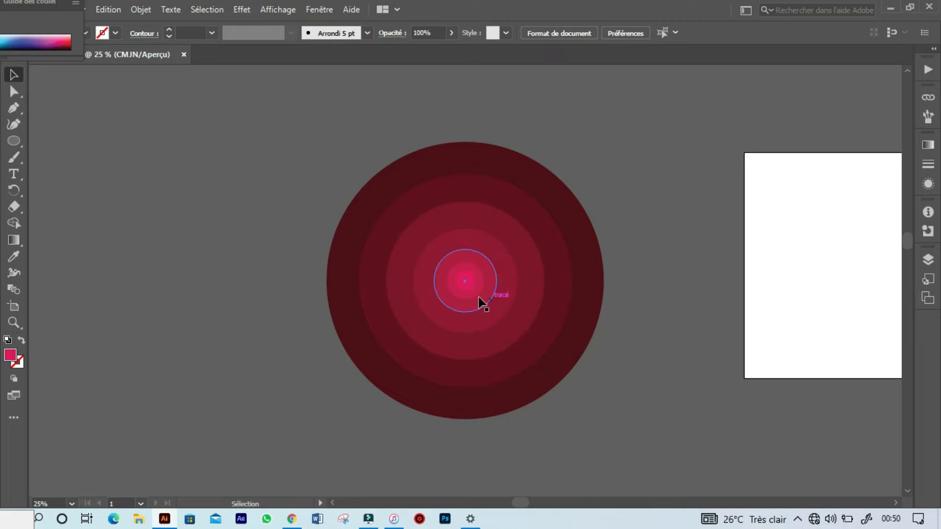
pyautogui.moveTo(466, 282); pyautogui.dragTo(339, 264)
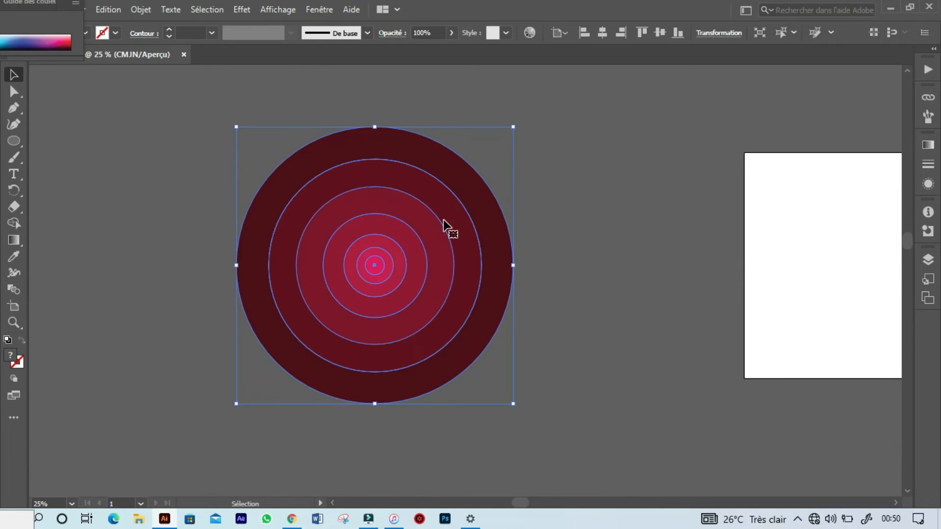
# - Open the circle group in isolation mode for editing its individual circles
pyautogui.hotkey('ctrl', '+')
pyautogui.hotkey('ctrl', '+')
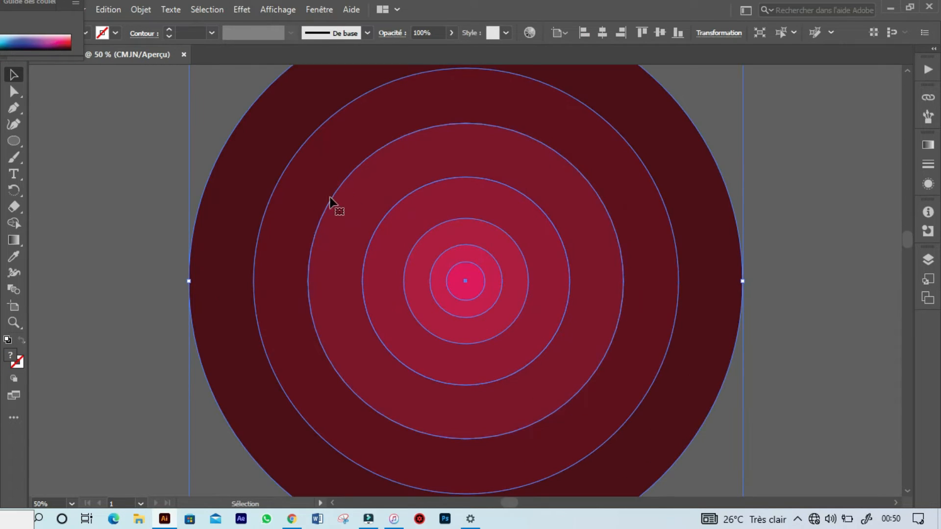
pyautogui.click(148, 241)
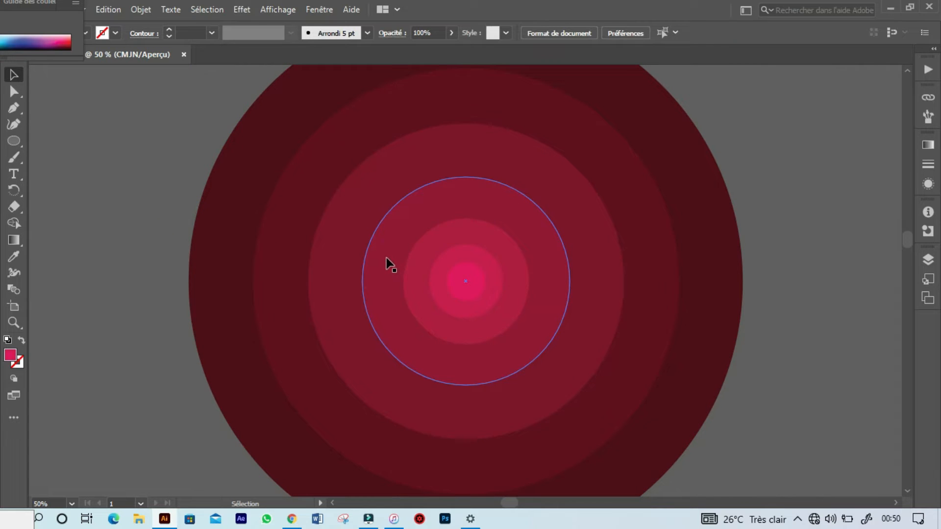
pyautogui.doubleClick(385, 265)
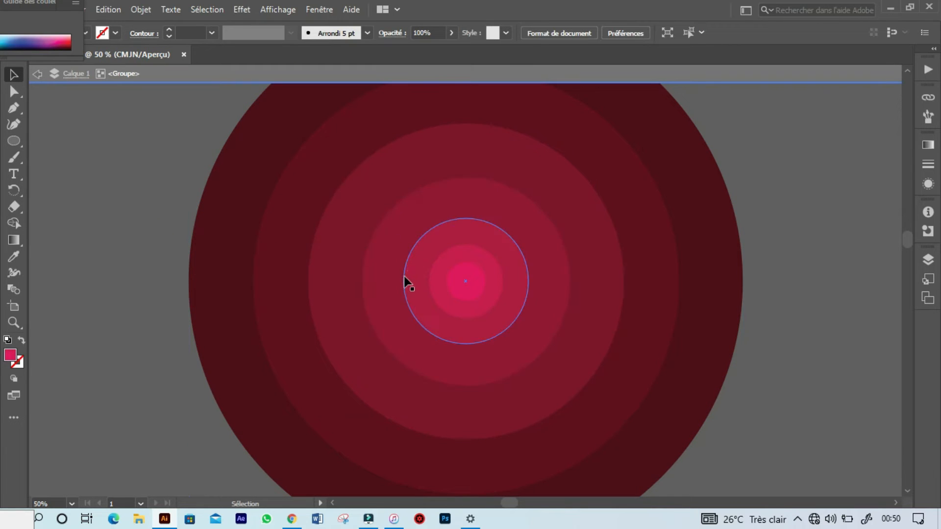
# - Try moving individual circles out of the concentric arrangement and undo all the moves
pyautogui.moveTo(382, 271); pyautogui.dragTo(294, 294)
pyautogui.moveTo(477, 262); pyautogui.dragTo(551, 268)
pyautogui.moveTo(535, 175); pyautogui.dragTo(474, 147)
pyautogui.hotkey('ctrl', 'z')
pyautogui.hotkey('ctrl', 'z')
pyautogui.hotkey('ctrl', 'z')
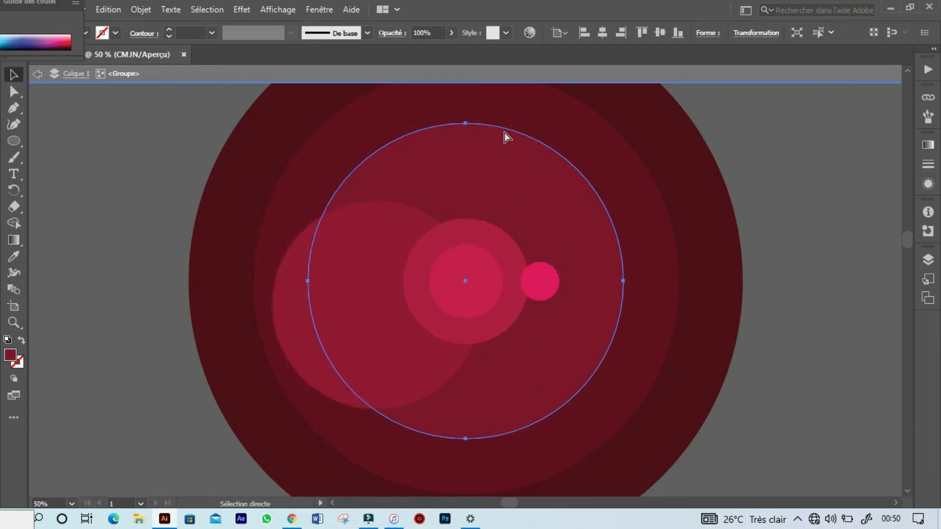
pyautogui.press('v')
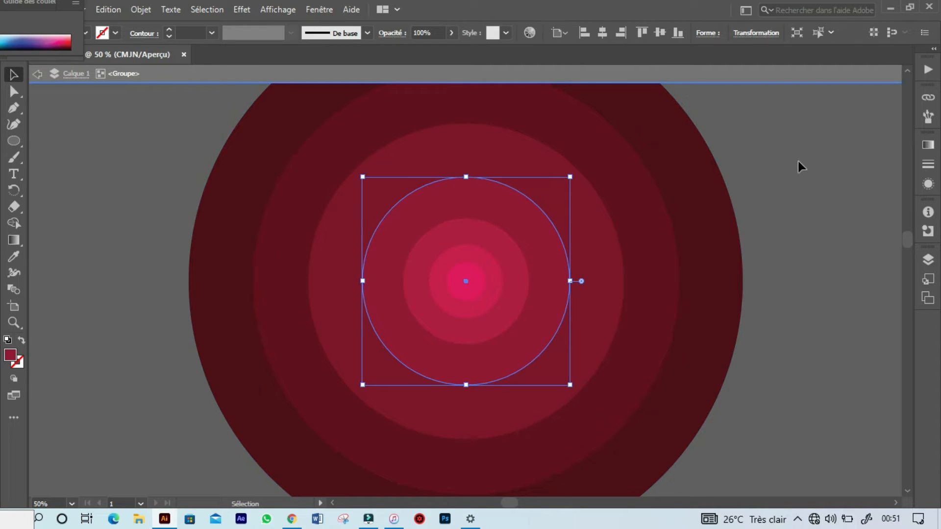
pyautogui.click(803, 162)
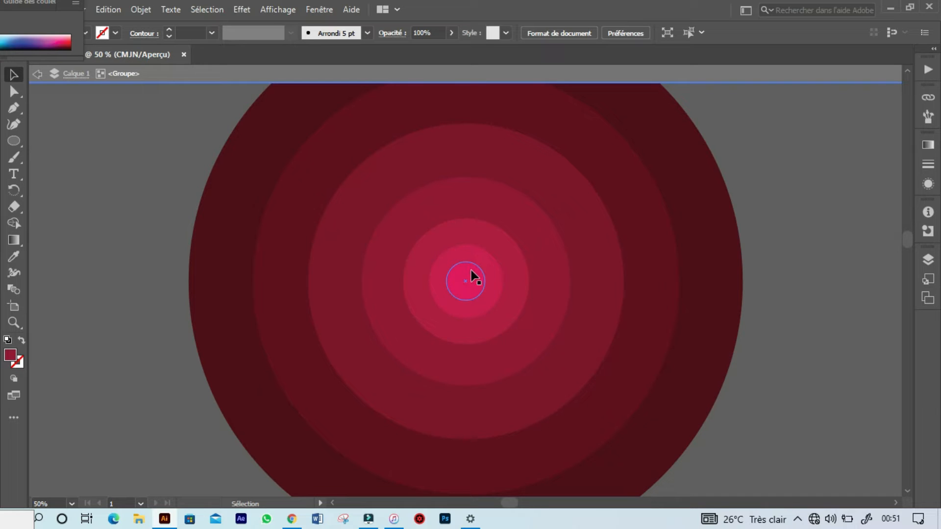
# - Copy the innermost pink circle up and left of the center and set the copy's opacity to 20%
pyautogui.moveTo(470, 282); pyautogui.dragTo(400, 257)
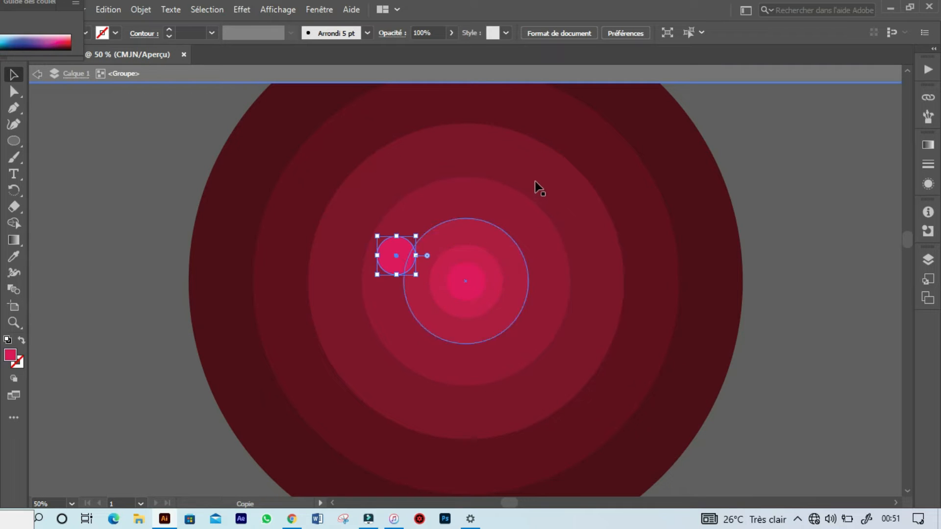
pyautogui.moveTo(452, 34); pyautogui.dragTo(409, 48)
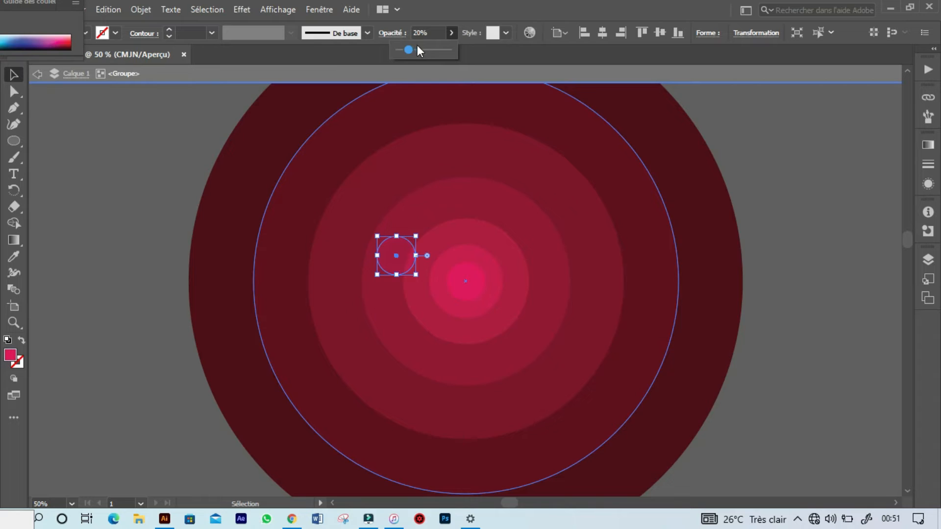
pyautogui.click(775, 147)
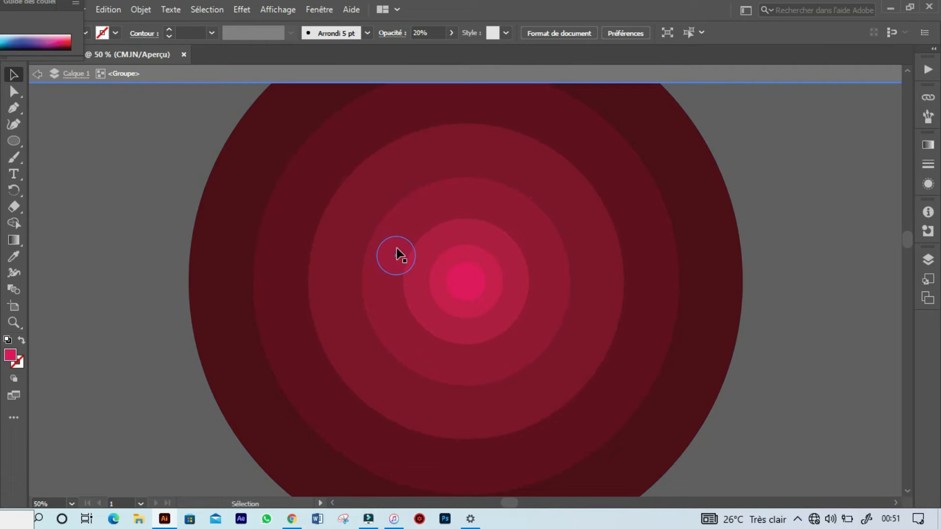
# - Copy the translucent circle to just right of the center and raise the copy's opacity
pyautogui.moveTo(398, 258); pyautogui.dragTo(503, 248)
pyautogui.click(450, 34)
pyautogui.moveTo(408, 50); pyautogui.dragTo(420, 50)
pyautogui.click(516, 240)
# - Scatter small copies of the more opaque circle around the middle rings, on both sides and below the center
pyautogui.moveTo(487, 254); pyautogui.dragTo(378, 200)
pyautogui.moveTo(378, 199); pyautogui.dragTo(286, 336)
pyautogui.moveTo(287, 336); pyautogui.dragTo(399, 413)
pyautogui.moveTo(399, 414); pyautogui.dragTo(593, 201)
# - Scatter copies of the faint translucent circle across the upper and outer rings of the design
pyautogui.moveTo(485, 207); pyautogui.dragTo(455, 119)
pyautogui.moveTo(484, 205); pyautogui.dragTo(577, 141)
pyautogui.moveTo(577, 145); pyautogui.dragTo(253, 247)
pyautogui.moveTo(253, 247); pyautogui.dragTo(687, 326)
pyautogui.moveTo(687, 325); pyautogui.dragTo(606, 252)
# - Vary the upper bubbles: shrink the one above the center, enlarge the upper-left one, and shrink the two near the outer ring's top
pyautogui.click(492, 217)
pyautogui.moveTo(495, 187); pyautogui.dragTo(491, 191)
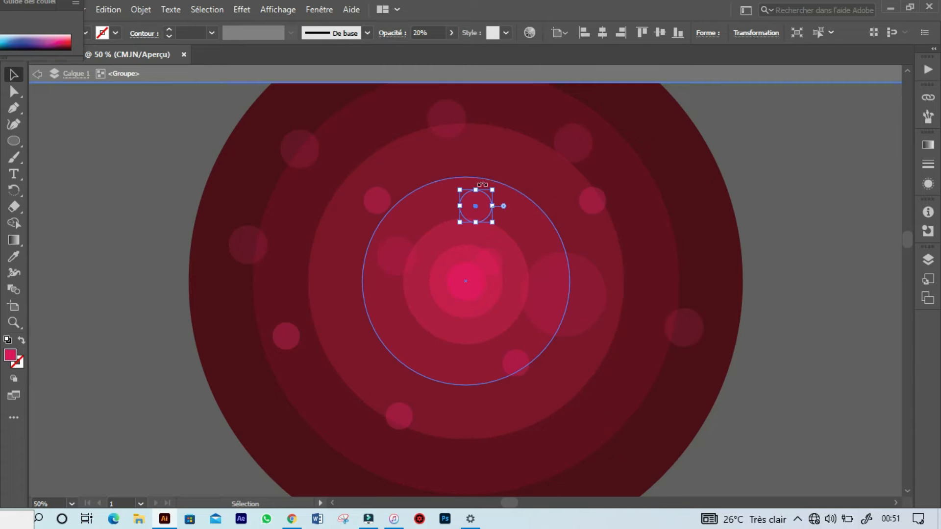
pyautogui.click(373, 203)
pyautogui.moveTo(392, 186); pyautogui.dragTo(399, 178)
pyautogui.click(444, 125)
pyautogui.moveTo(465, 119); pyautogui.dragTo(455, 120)
pyautogui.click(306, 155)
pyautogui.moveTo(319, 149); pyautogui.dragTo(308, 151)
# - Enlarge the faint bubble at the far left of the rings and shrink the brighter one below it
pyautogui.click(255, 249)
pyautogui.moveTo(268, 264); pyautogui.dragTo(279, 275)
pyautogui.click(290, 336)
pyautogui.moveTo(306, 316); pyautogui.dragTo(294, 328)
pyautogui.click(316, 309)
pyautogui.click(303, 150)
# - Add larger translucent bubbles in the lower rings, one below left of the center and one beneath it
pyautogui.click(395, 245)
pyautogui.moveTo(393, 250); pyautogui.dragTo(409, 307)
pyautogui.moveTo(374, 332); pyautogui.dragTo(470, 401)
# - Exit isolation mode and shift the whole circle group slightly to the left
pyautogui.doubleClick(787, 237)
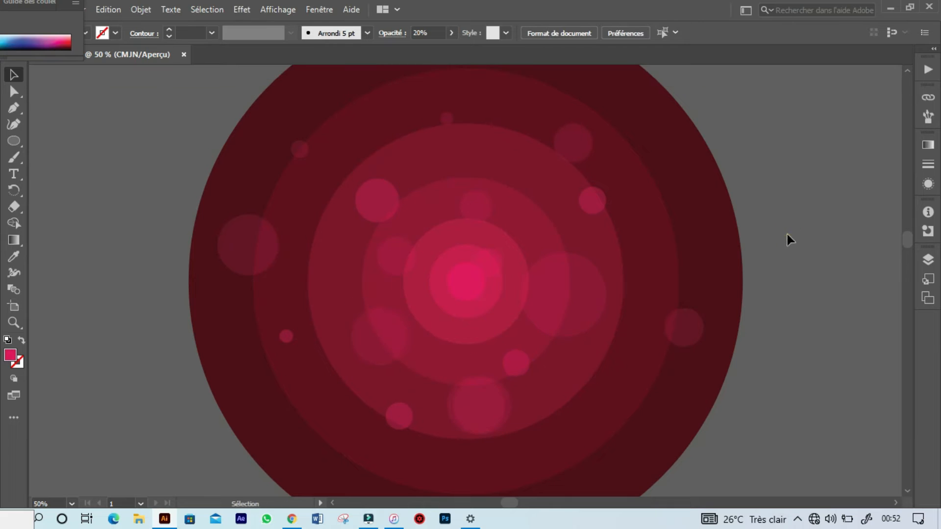
pyautogui.moveTo(512, 250); pyautogui.dragTo(439, 248)
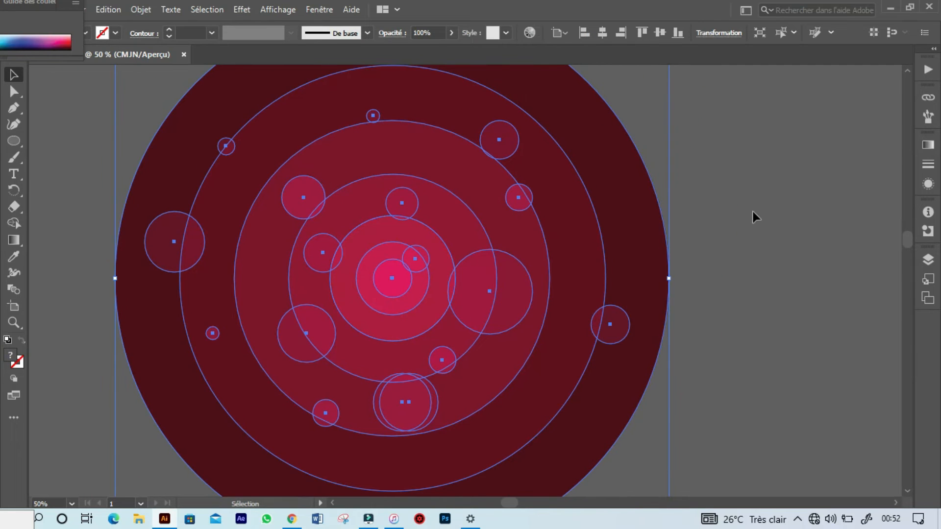
pyautogui.click(699, 216)
# - Shorten the artboard from its lower edge into a near square of about 210 × 209.5 mm
pyautogui.hotkey('ctrl', '-')
pyautogui.hotkey('ctrl', '-')
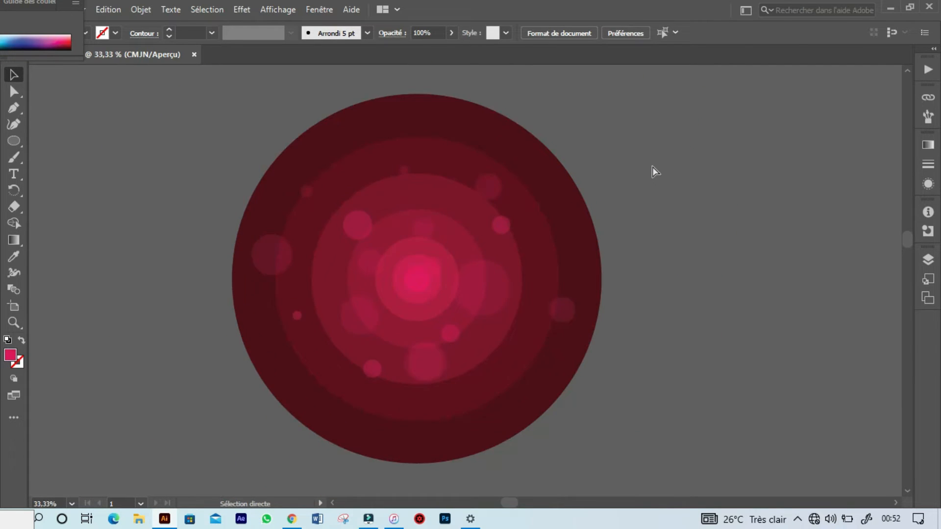
pyautogui.moveTo(705, 203); pyautogui.dragTo(411, 200)
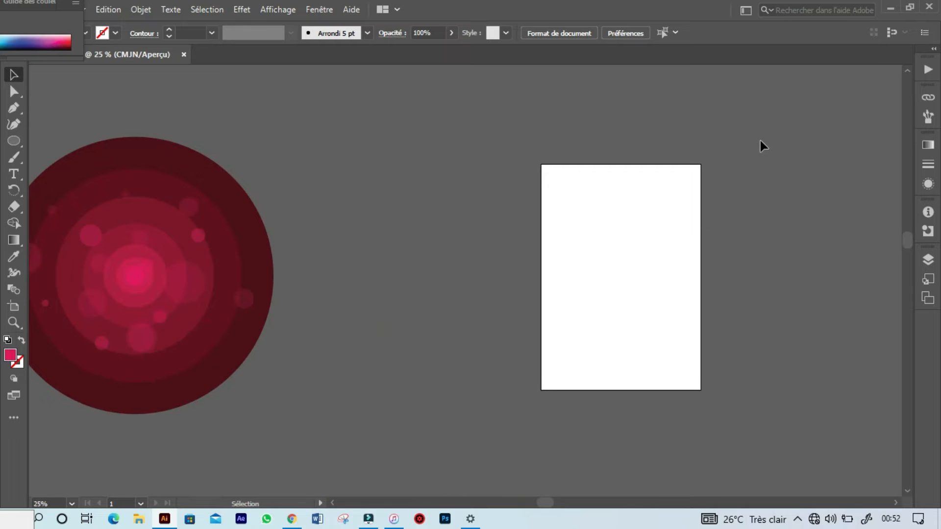
pyautogui.click(19, 305)
pyautogui.moveTo(621, 390); pyautogui.dragTo(611, 324)
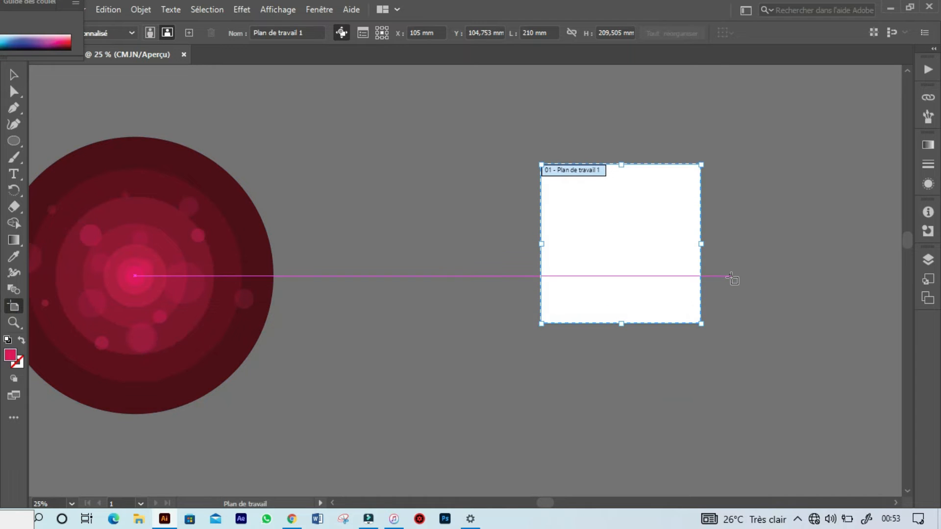
pyautogui.press('Escape')
# - Move the circle group over the square artboard so its bright center sits near the artboard's middle
pyautogui.press('space')
pyautogui.moveTo(529, 342); pyautogui.dragTo(668, 321)
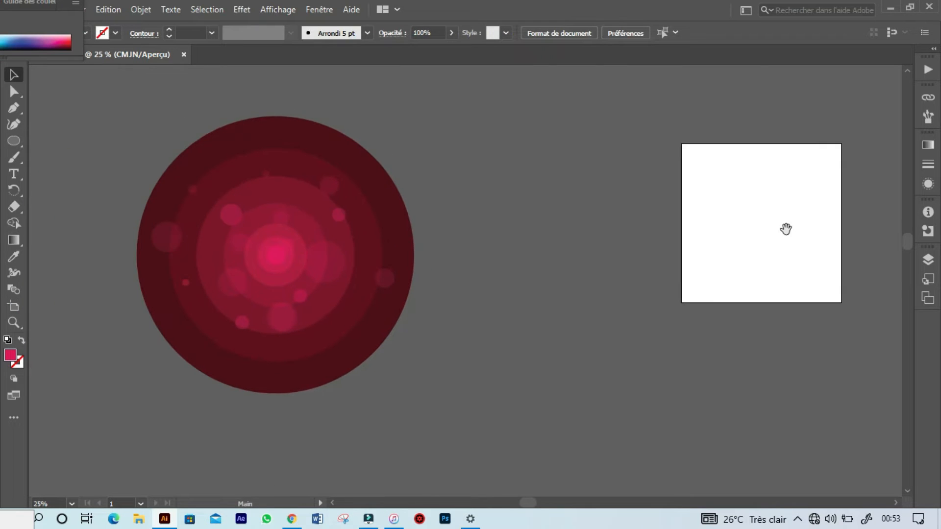
pyautogui.moveTo(329, 224); pyautogui.dragTo(810, 172)
pyautogui.press('space')
pyautogui.moveTo(778, 290); pyautogui.dragTo(410, 376)
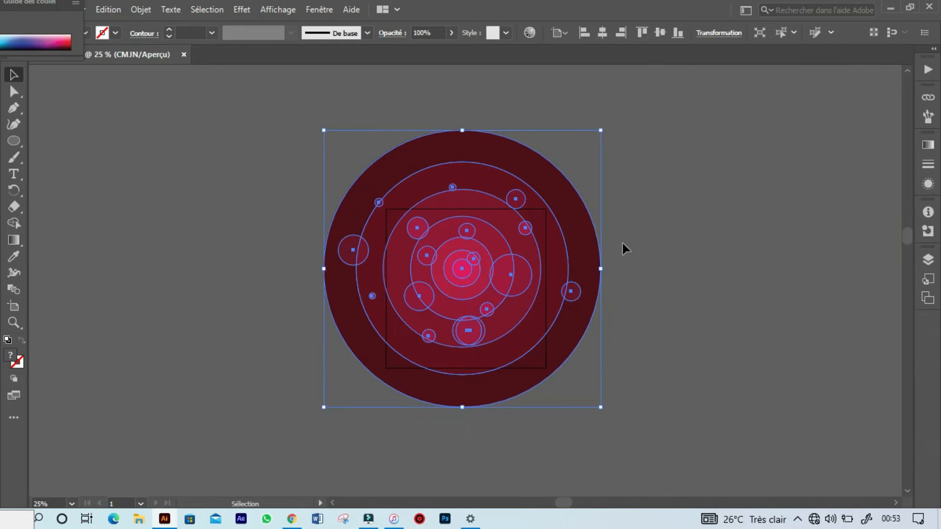
pyautogui.click(632, 243)
pyautogui.moveTo(550, 307)
pyautogui.mouseDown()
pyautogui.moveTo(525, 280)
pyautogui.moveTo(546, 304)
pyautogui.mouseUp()
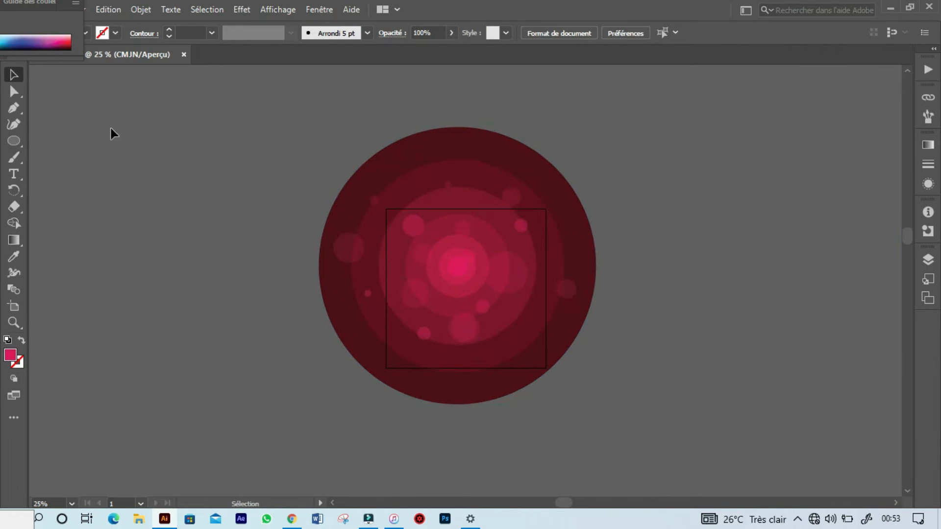
# - Draw a rectangle over the circle design that exactly covers the artboard from corner to corner
pyautogui.click(14, 142)
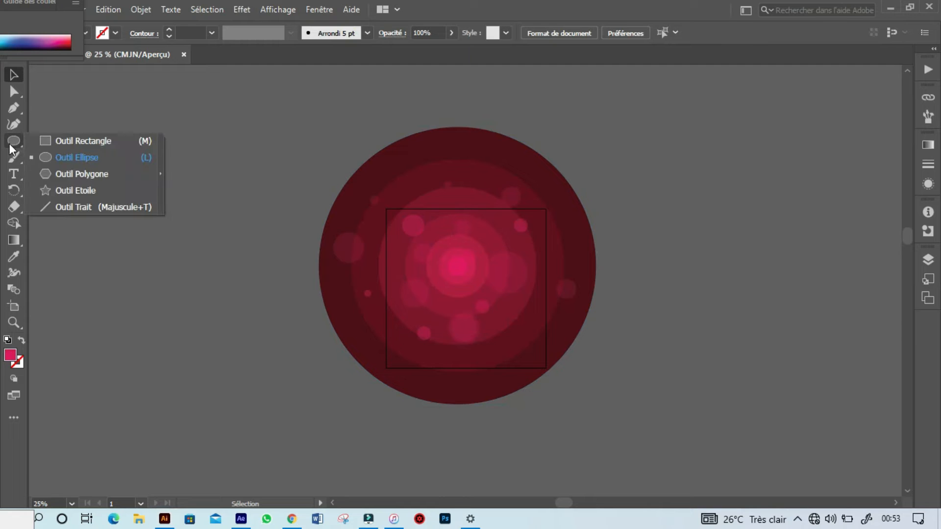
pyautogui.click(84, 139)
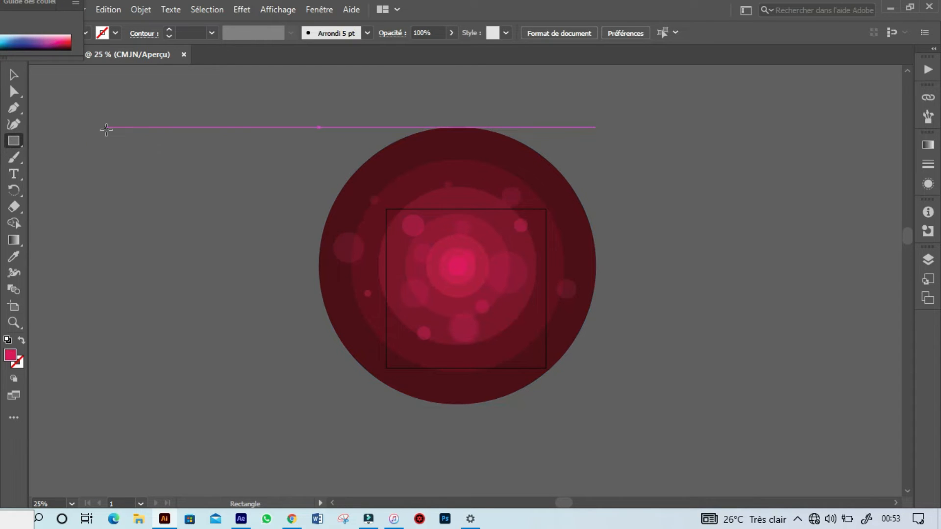
pyautogui.press('ctrl')
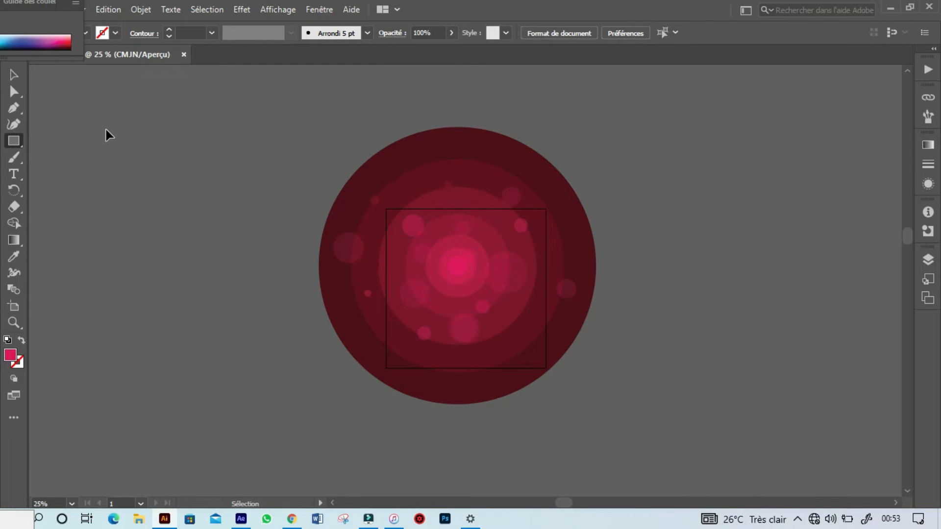
pyautogui.hotkey('ctrl', '+')
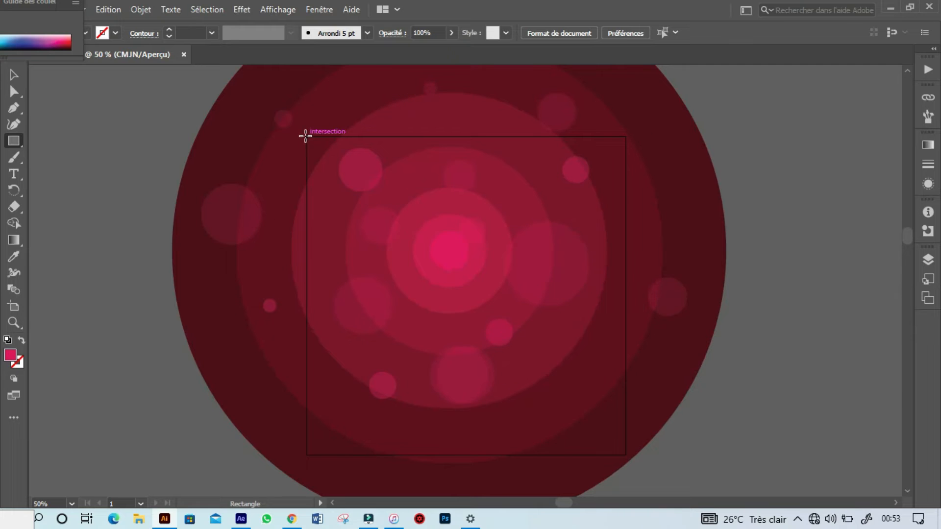
pyautogui.moveTo(305, 136)
pyautogui.mouseDown()
pyautogui.moveTo(322, 211)
pyautogui.moveTo(494, 410)
pyautogui.moveTo(625, 455)
pyautogui.mouseUp()
# - Select the covering rectangle with the circle group and create a clipping mask that crops the circles to the artboard
pyautogui.press('v')
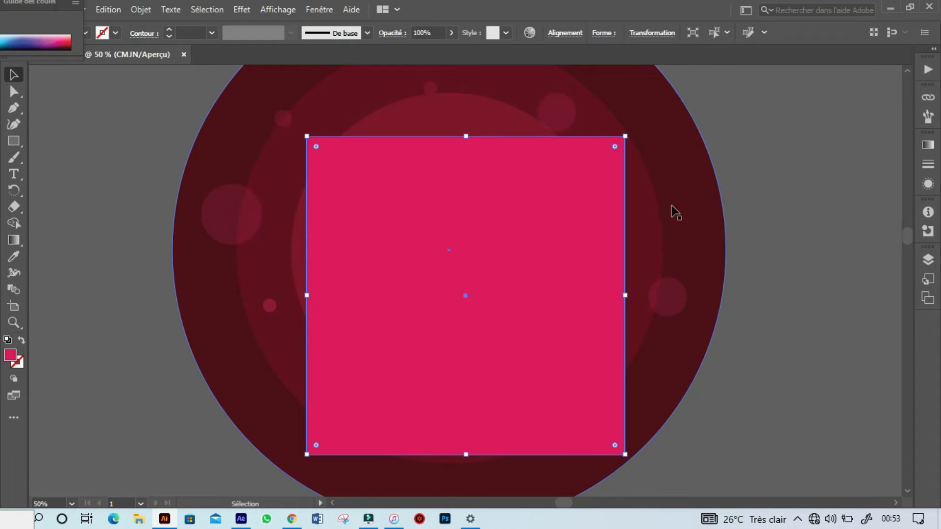
pyautogui.click(693, 191)
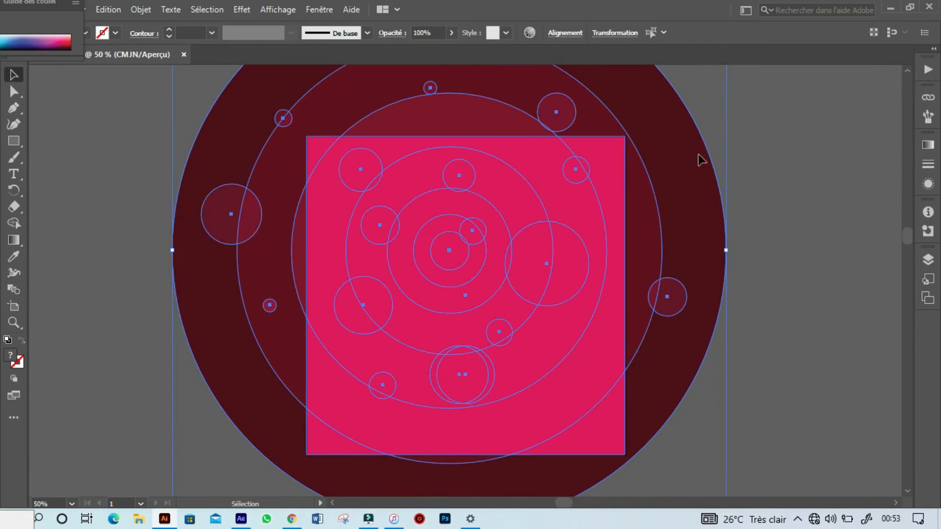
pyautogui.rightClick(440, 209)
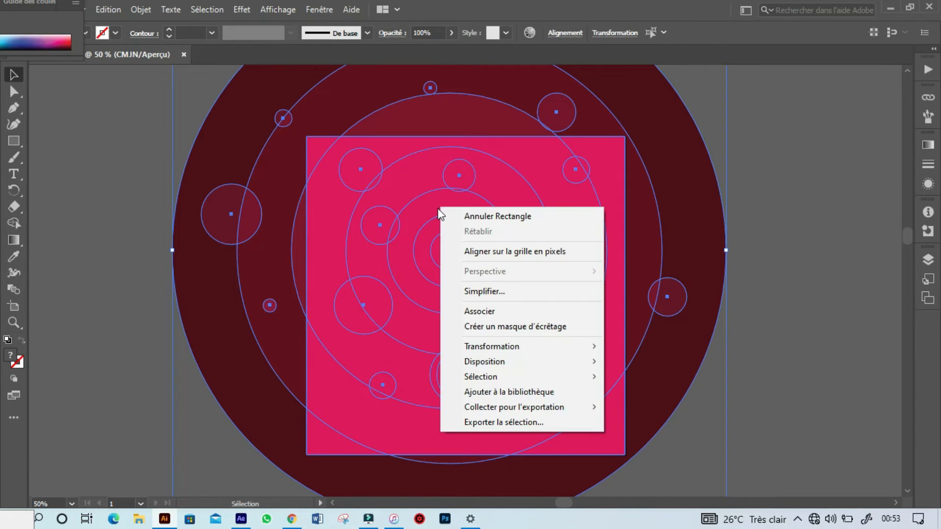
pyautogui.click(501, 326)
pyautogui.click(708, 269)
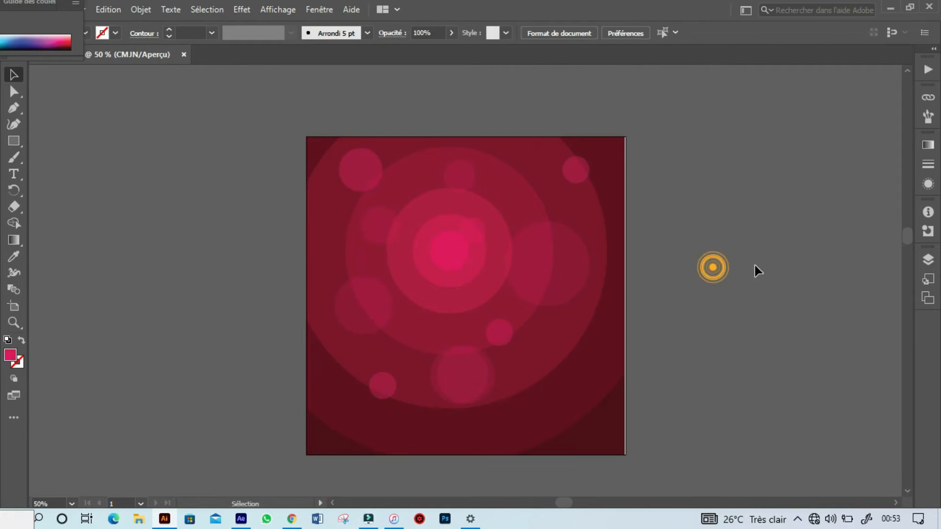
pyautogui.hotkey('ctrl', '-')
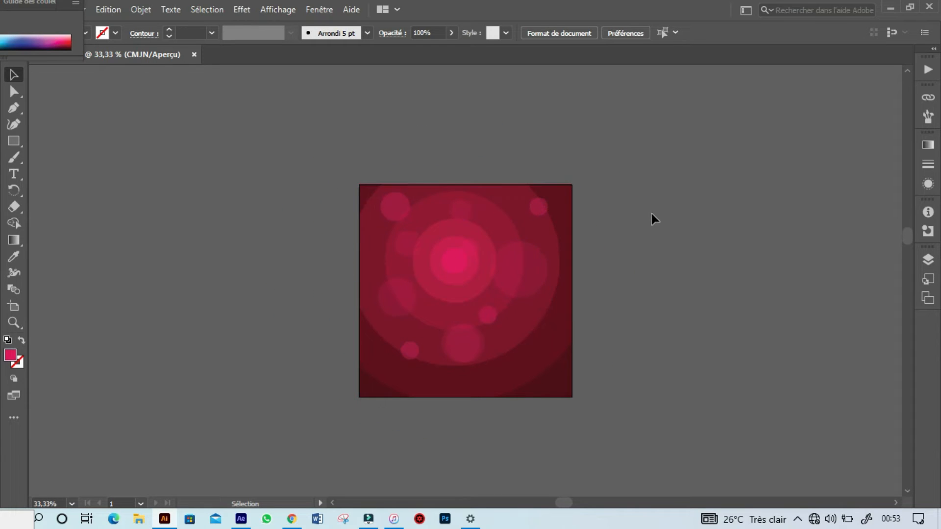
pyautogui.hotkey('ctrl', '+')
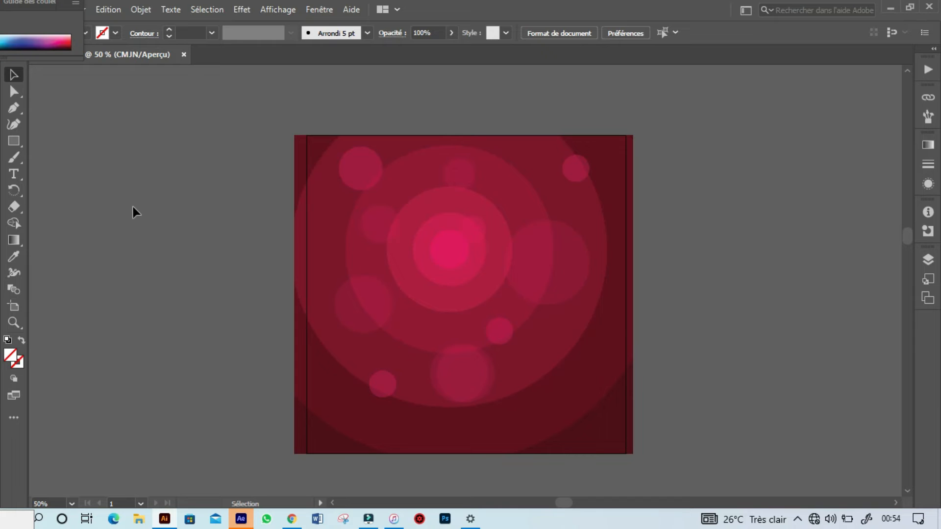
pyautogui.press('t')
pyautogui.click(124, 219)
pyautogui.press('Escape')
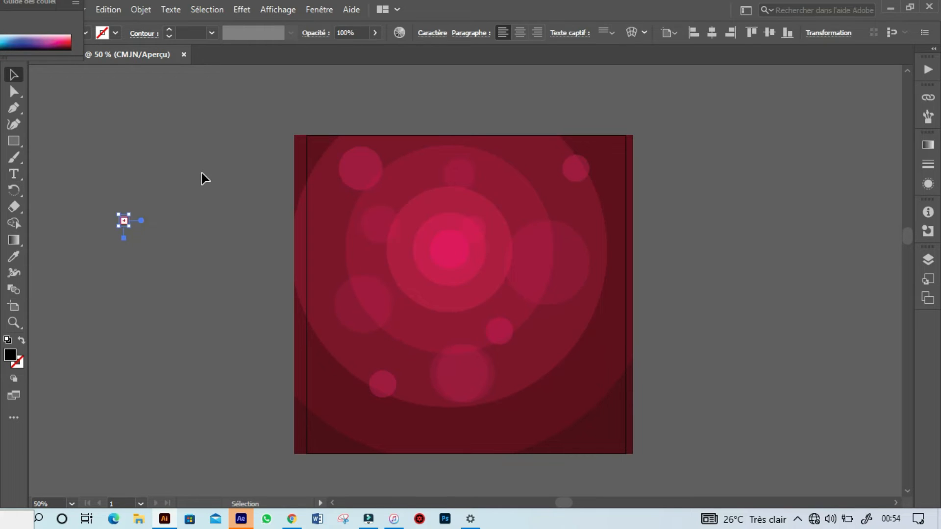
pyautogui.click(201, 172)
pyautogui.press('t')
pyautogui.click(165, 188)
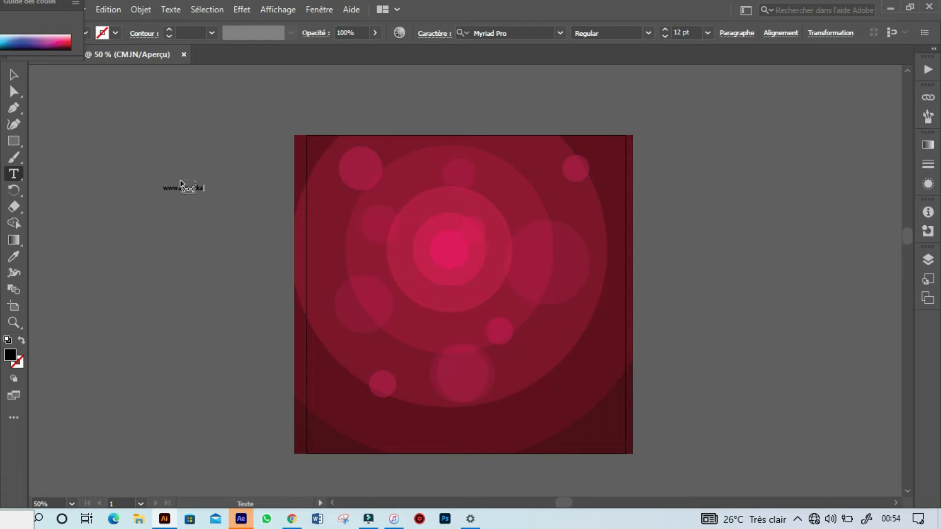
pyautogui.write('.com')
pyautogui.press('Escape')
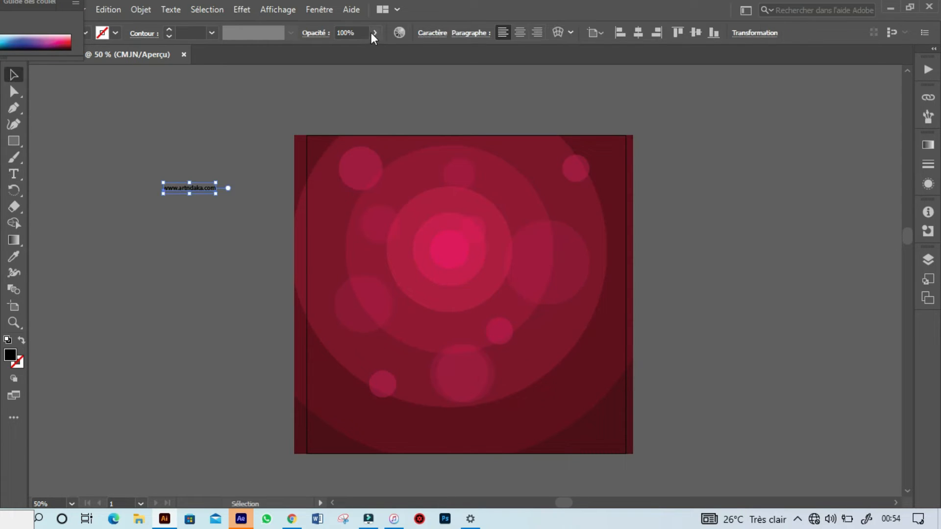
# - Set the web address in the D-DIN Bold font and enlarge it to span most of the artboard's width
pyautogui.click(436, 35)
pyautogui.write('din')
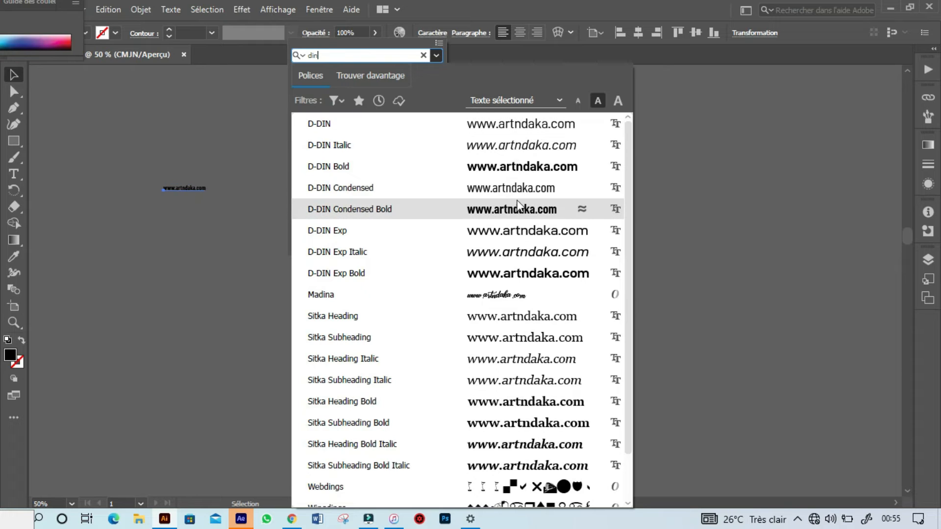
pyautogui.click(526, 168)
pyautogui.click(496, 93)
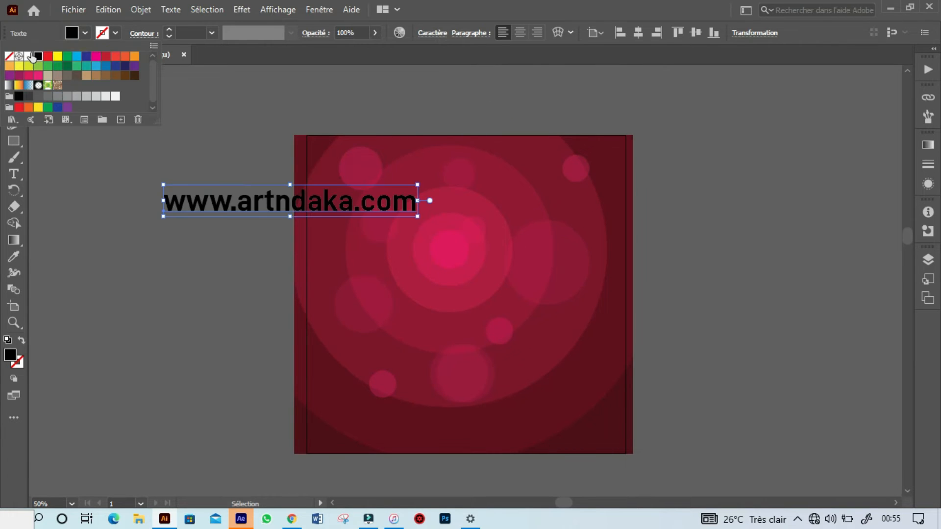
# - Fill the web address text with white and move it to the middle of the red background
pyautogui.click(29, 56)
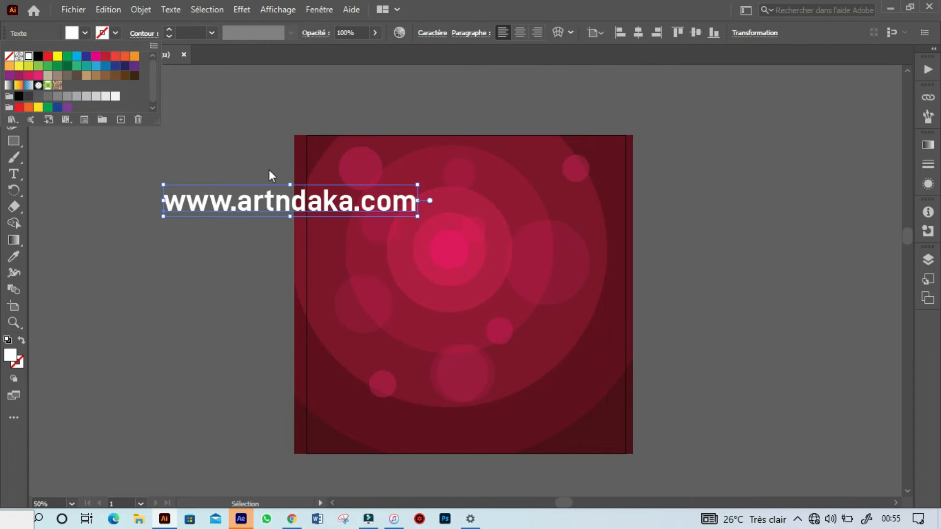
pyautogui.click(276, 198)
pyautogui.moveTo(378, 221); pyautogui.dragTo(539, 320)
pyautogui.click(874, 227)
# - Draw a white rectangle as a band across the artboard's full width along its lower edge
pyautogui.hotkey('ctrl', '+')
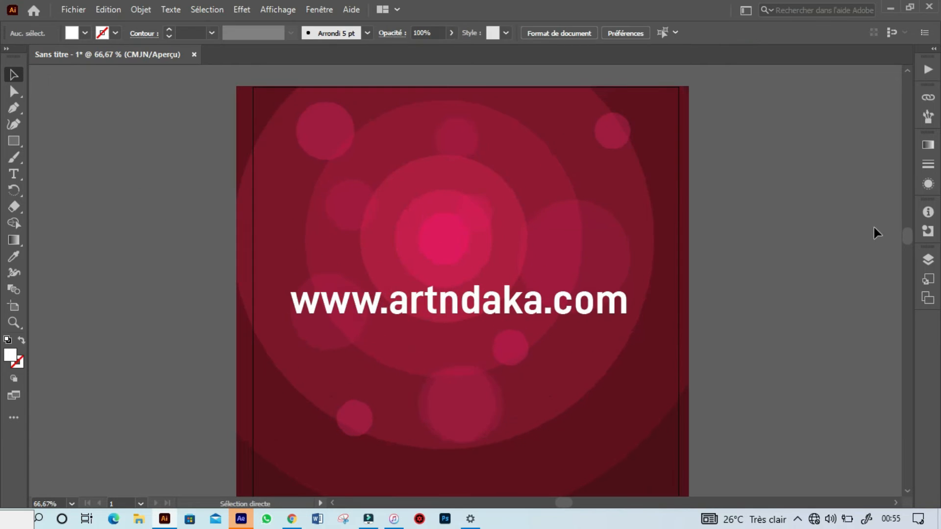
pyautogui.moveTo(593, 160); pyautogui.dragTo(513, 46)
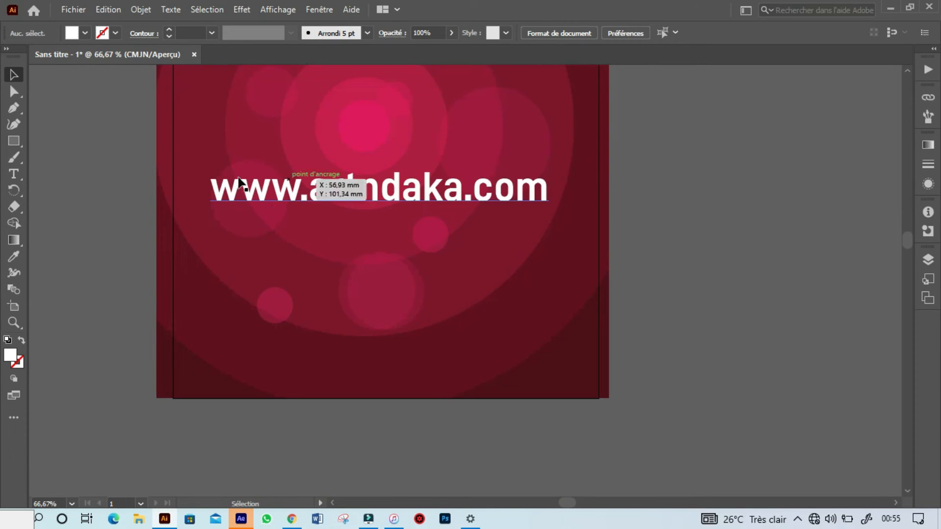
pyautogui.click(13, 140)
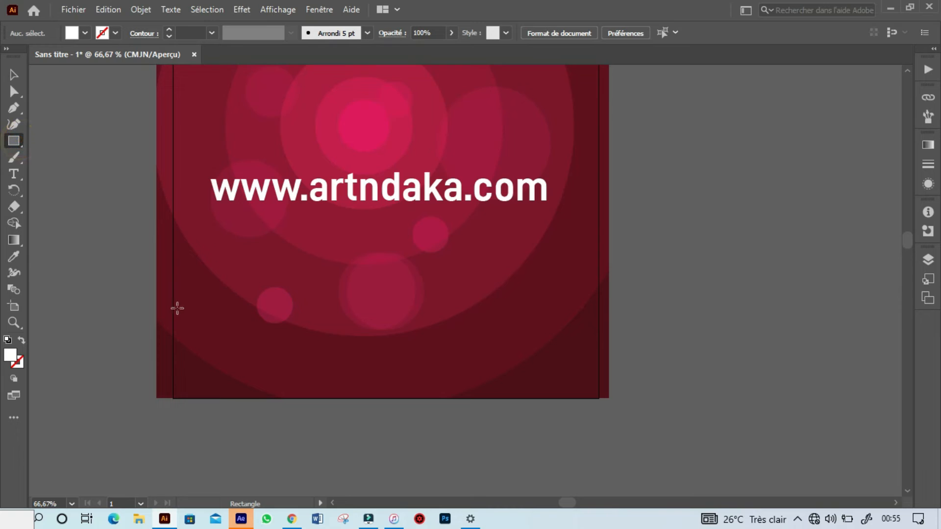
pyautogui.moveTo(173, 322); pyautogui.dragTo(599, 399)
pyautogui.press('v')
pyautogui.click(742, 202)
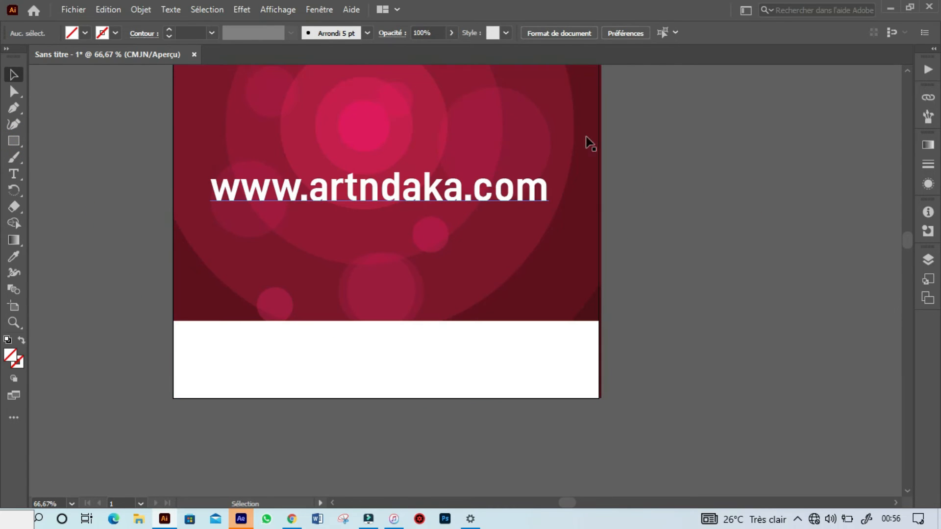
# - Move the web address text slightly upward, closer to the bright center of the circles
pyautogui.hotkey('ctrl', '-')
pyautogui.moveTo(659, 176); pyautogui.dragTo(652, 236)
pyautogui.moveTo(447, 271); pyautogui.dragTo(447, 249)
pyautogui.click(745, 259)
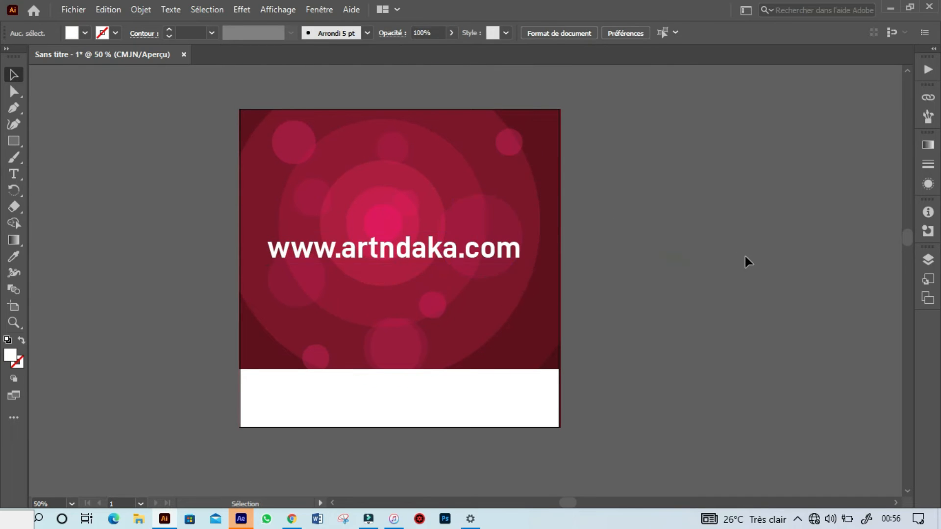
# - Draw a rectangle in the right half of the white band, fill it green and round its corners into a pill
pyautogui.click(16, 141)
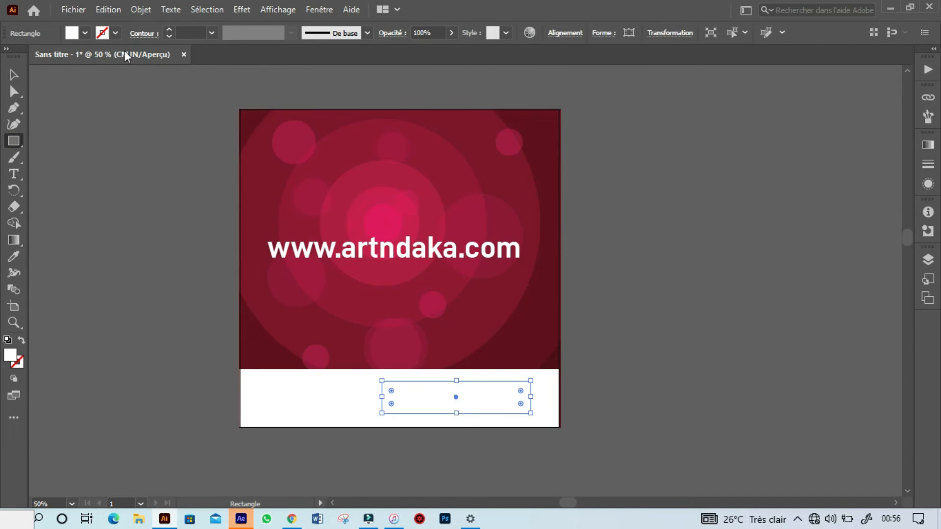
pyautogui.click(84, 33)
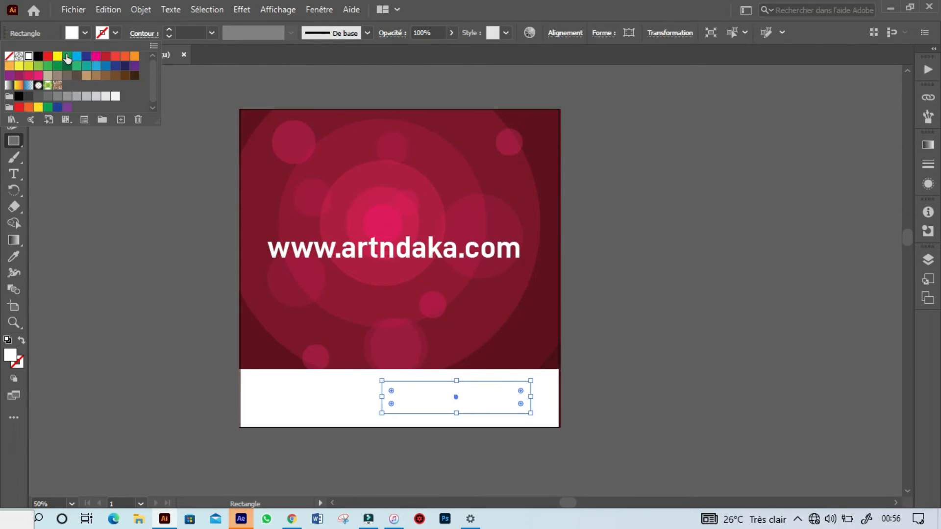
pyautogui.click(67, 57)
pyautogui.moveTo(390, 390); pyautogui.dragTo(417, 402)
pyautogui.press('v')
pyautogui.click(683, 214)
# - Move the web address text onto the green pill and bring it in front of the pill
pyautogui.moveTo(401, 251); pyautogui.dragTo(515, 391)
pyautogui.press('a')
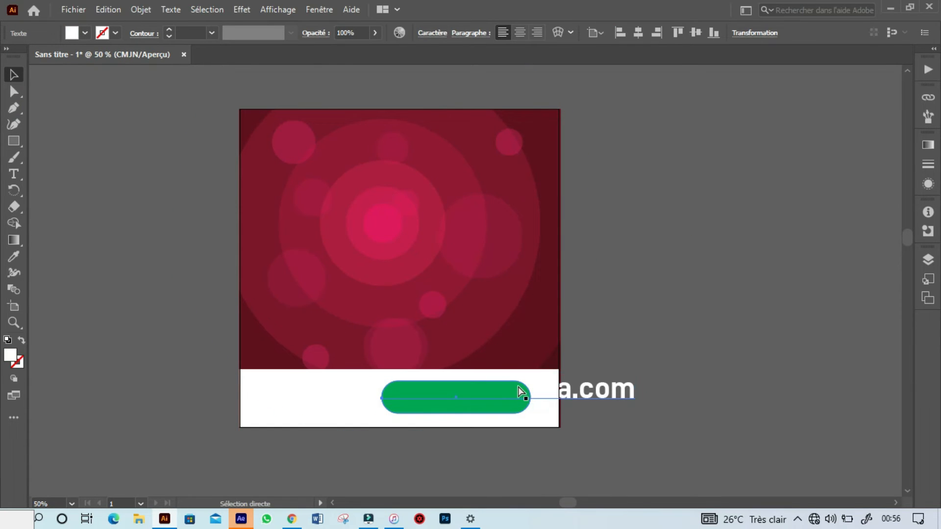
pyautogui.press('v')
pyautogui.press('Delete')
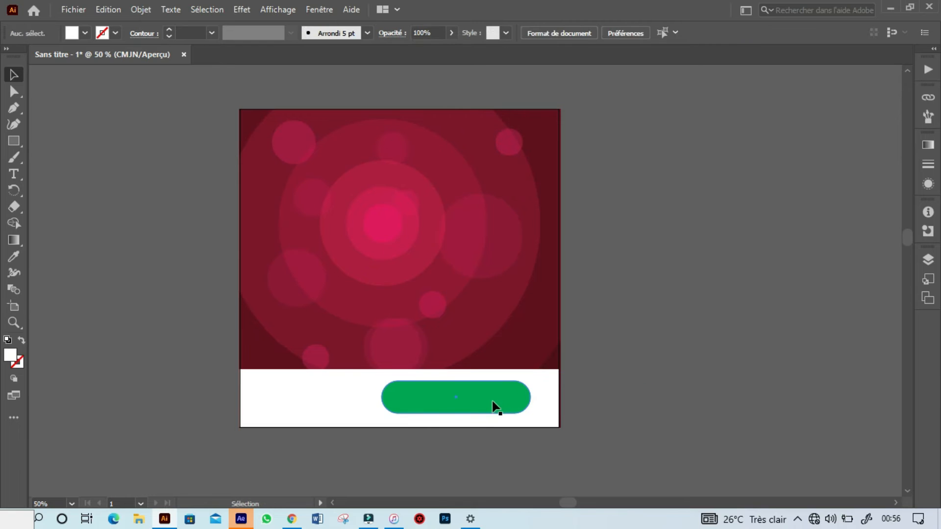
pyautogui.click(493, 401)
pyautogui.hotkey('ctrl', 'z')
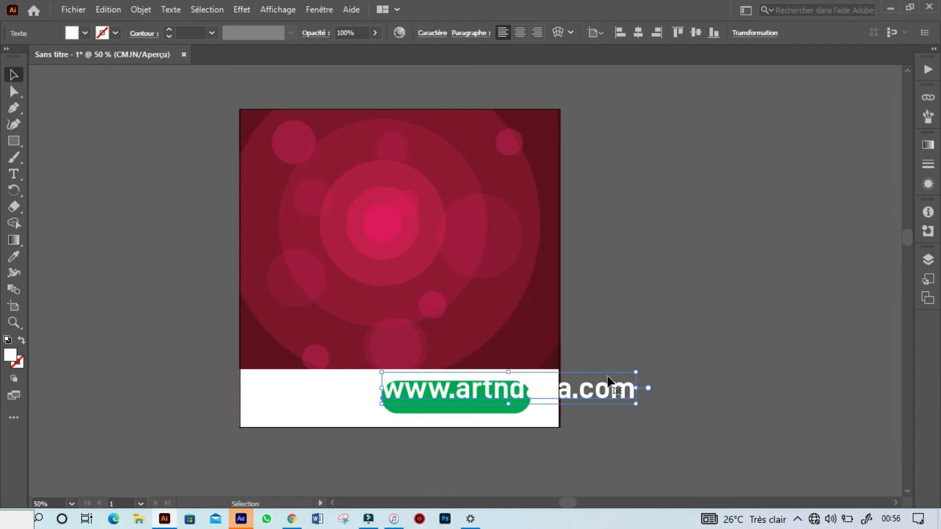
# - Scale the web address text down to fit inside the green pill and center it there
pyautogui.moveTo(637, 373); pyautogui.dragTo(544, 393)
pyautogui.moveTo(470, 400); pyautogui.dragTo(495, 398)
pyautogui.click(674, 366)
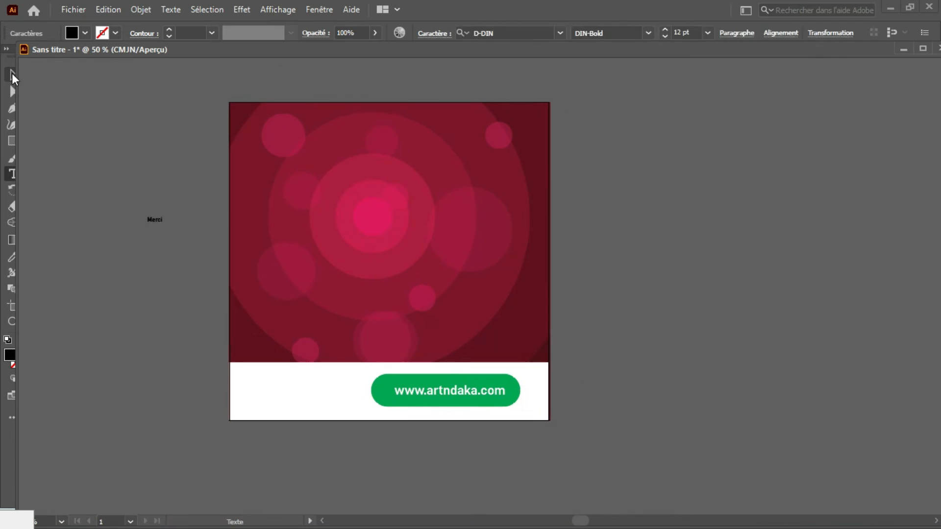
# - Enlarge the text "Merci" and move it over the bright center of the red background
pyautogui.press('Escape')
pyautogui.moveTo(166, 214); pyautogui.dragTo(292, 160)
pyautogui.moveTo(250, 196); pyautogui.dragTo(396, 247)
# - Fill the text "Merci" with white and deselect it
pyautogui.click(85, 33)
pyautogui.click(28, 55)
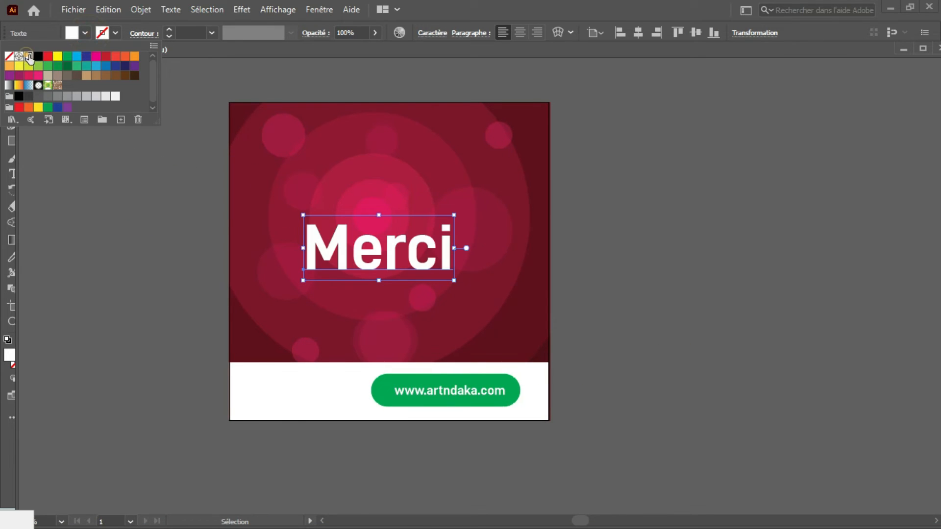
pyautogui.click(636, 173)
pyautogui.click(652, 184)
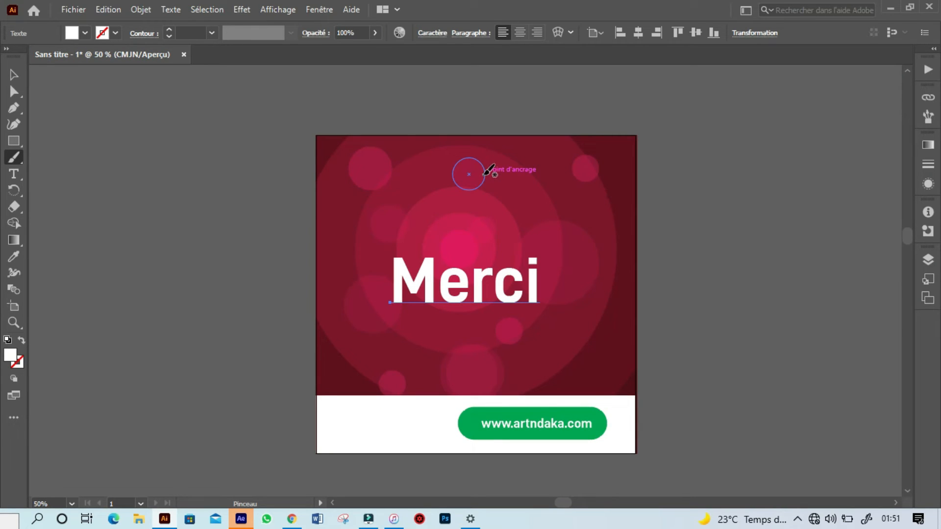
# - Move the text "Merci" slightly up and to the right over the concentric circles
pyautogui.hotkey('ctrl', '+')
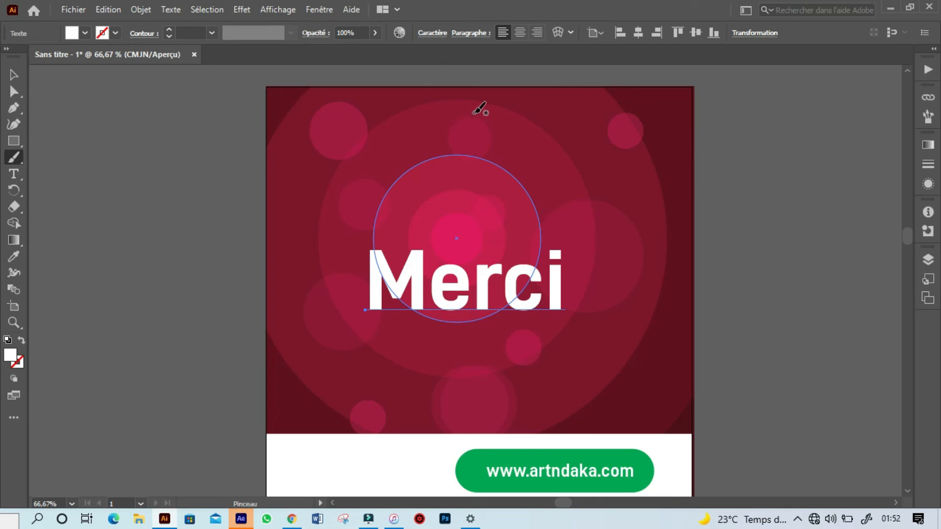
pyautogui.press('v')
pyautogui.moveTo(446, 281); pyautogui.dragTo(469, 260)
pyautogui.press('b')
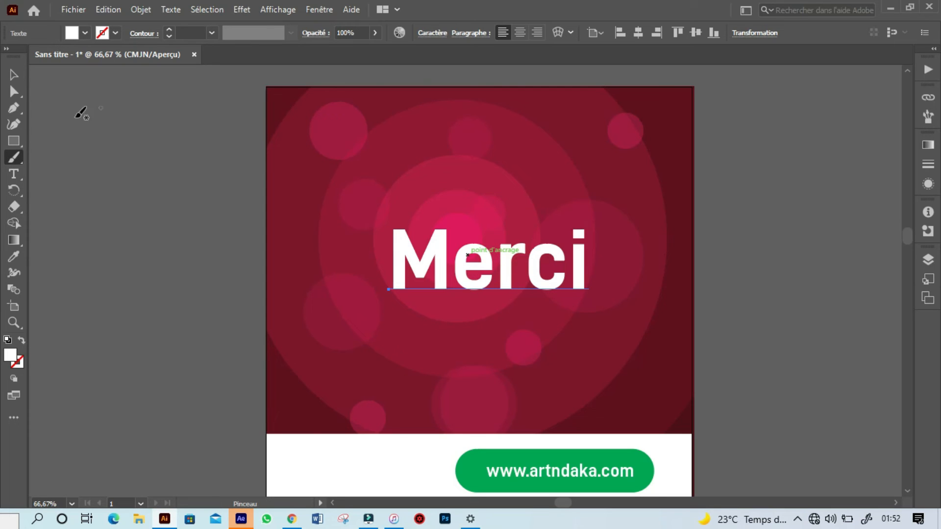
pyautogui.click(14, 157)
pyautogui.moveTo(348, 158)
pyautogui.mouseDown()
pyautogui.moveTo(326, 231)
pyautogui.moveTo(335, 313)
pyautogui.moveTo(430, 322)
pyautogui.moveTo(275, 354)
pyautogui.moveTo(317, 336)
pyautogui.mouseUp()
pyautogui.hotkey('ctrl', 'z')
pyautogui.hotkey('ctrl', 'z')
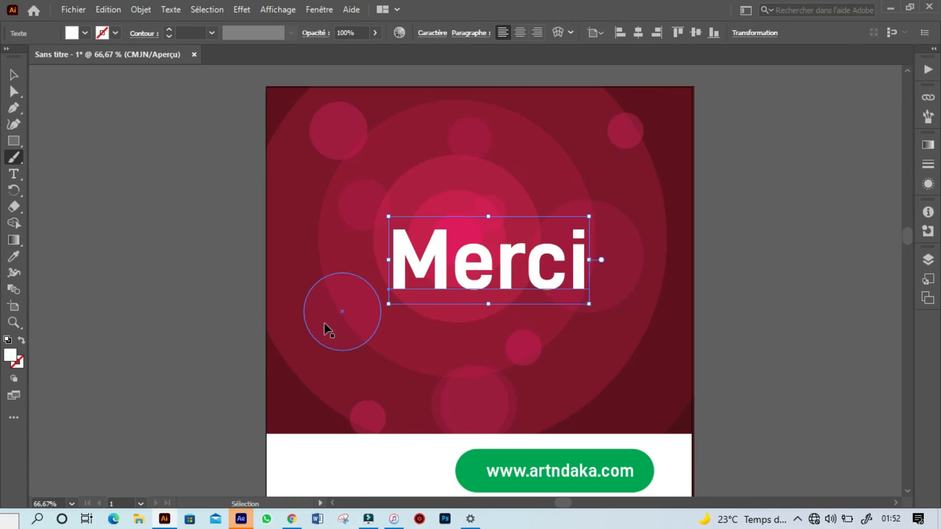
pyautogui.moveTo(322, 167)
pyautogui.mouseDown()
pyautogui.moveTo(360, 146)
pyautogui.moveTo(445, 134)
pyautogui.moveTo(471, 230)
pyautogui.mouseUp()
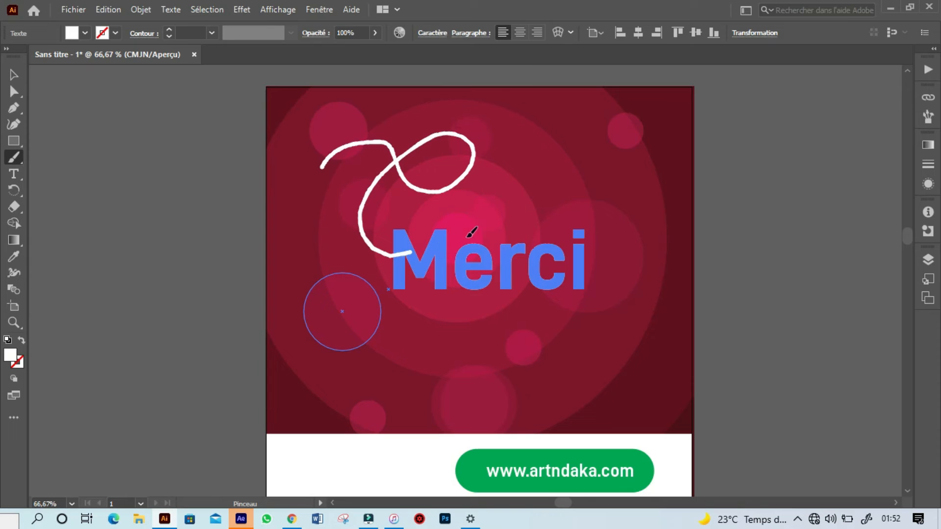
pyautogui.hotkey('ctrl', 'z')
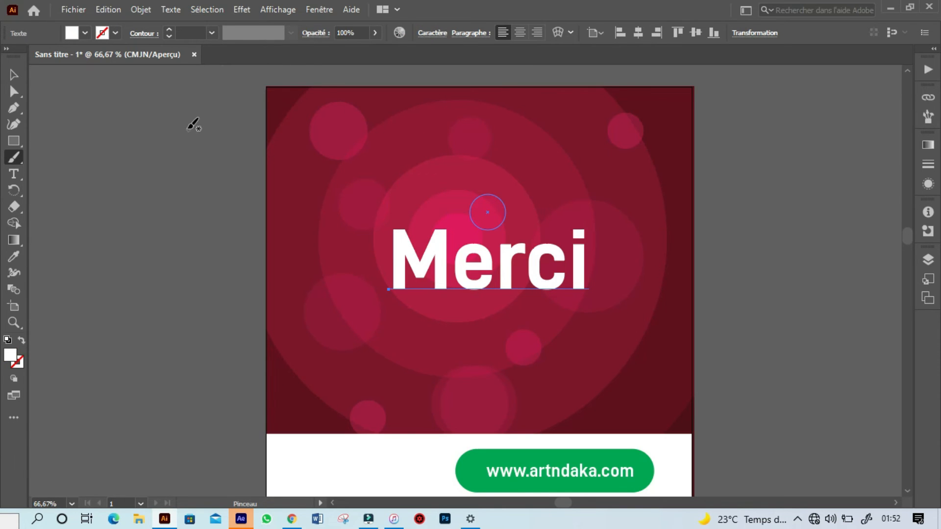
# - Paint a short curved Paintbrush stroke beside the artboard and set its stroke weight to 0.5 pt
pyautogui.moveTo(187, 123); pyautogui.dragTo(198, 168)
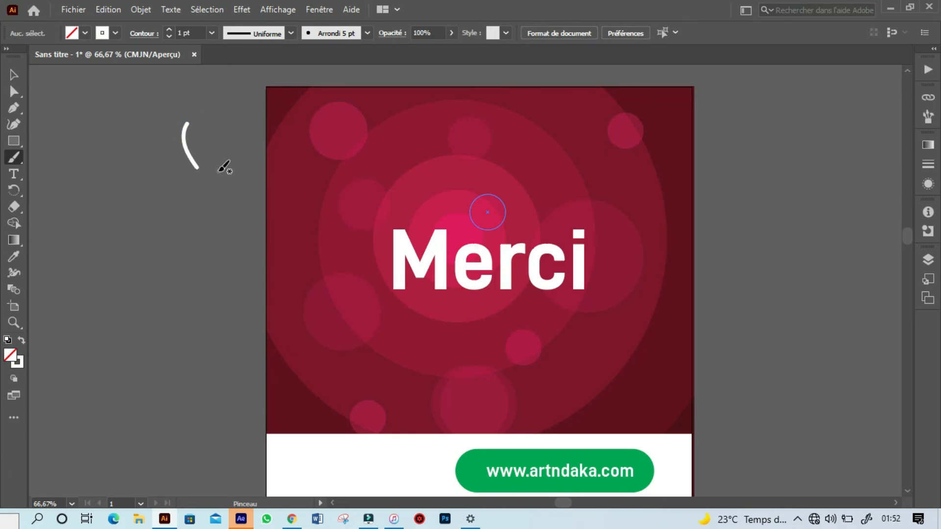
pyautogui.press('v')
pyautogui.click(184, 142)
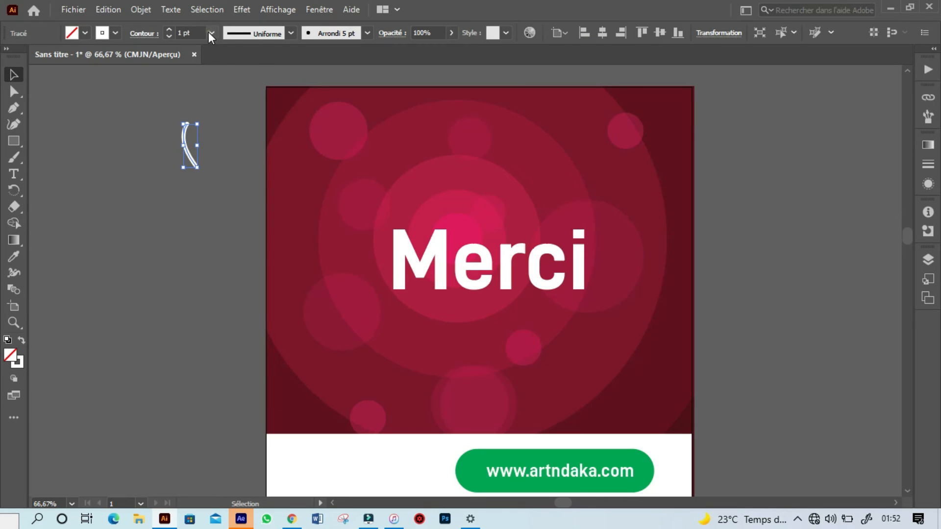
pyautogui.click(209, 32)
pyautogui.click(234, 74)
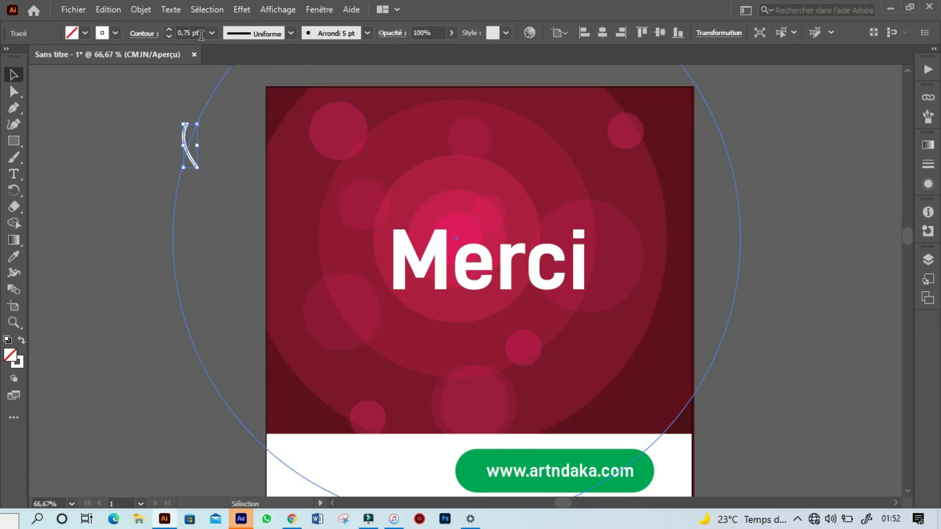
pyautogui.click(211, 32)
pyautogui.click(240, 61)
# - Set the short curve's stroke color to yellow and activate the Paintbrush tool with nothing selected
pyautogui.click(116, 32)
pyautogui.click(57, 57)
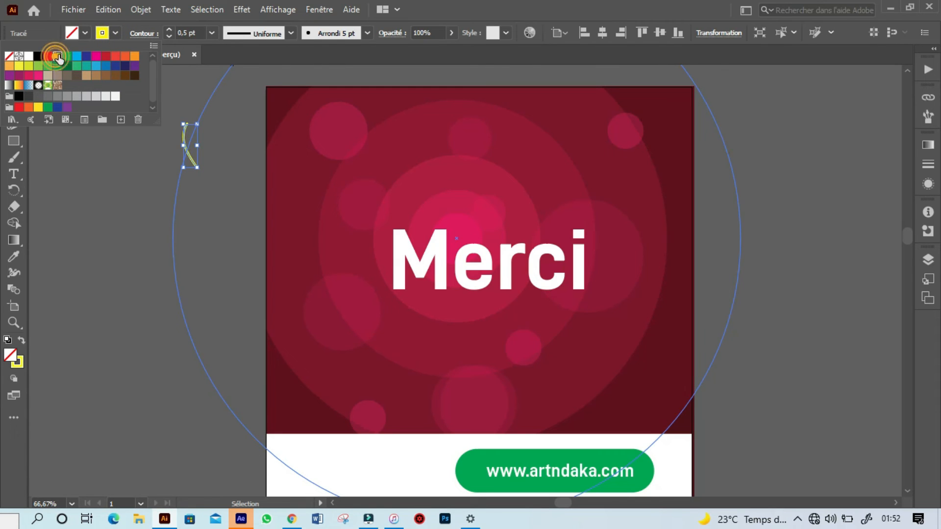
pyautogui.click(584, 57)
pyautogui.press('b')
pyautogui.hotkey('ctrl', 'shift', 'a')
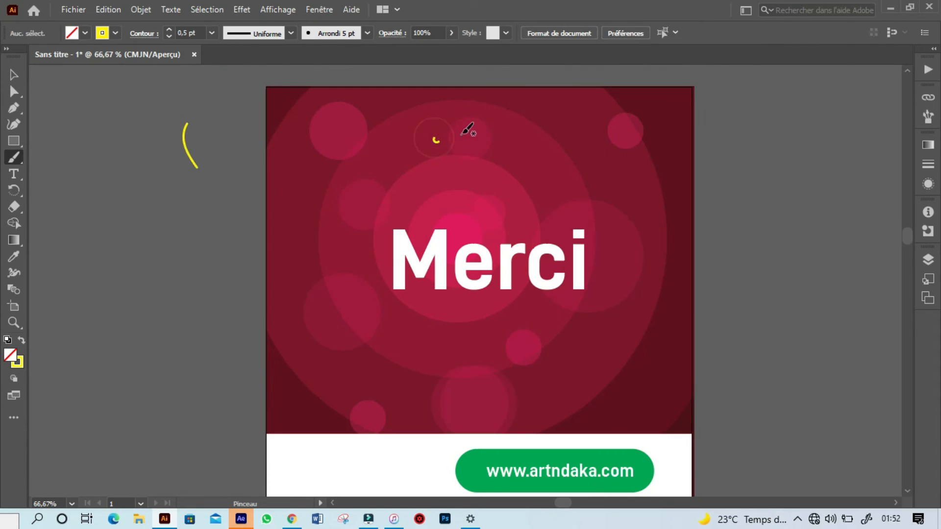
# - Paint short yellow Paintbrush confetti strokes scattered over the red background around the text "Merci"
pyautogui.hotkey('ctrl', '+')
pyautogui.hotkey('ctrl', '+')
pyautogui.moveTo(194, 160); pyautogui.dragTo(209, 175)
pyautogui.moveTo(207, 337); pyautogui.dragTo(223, 355)
pyautogui.click(267, 380)
pyautogui.moveTo(410, 386); pyautogui.dragTo(413, 399)
pyautogui.moveTo(535, 365); pyautogui.dragTo(533, 380)
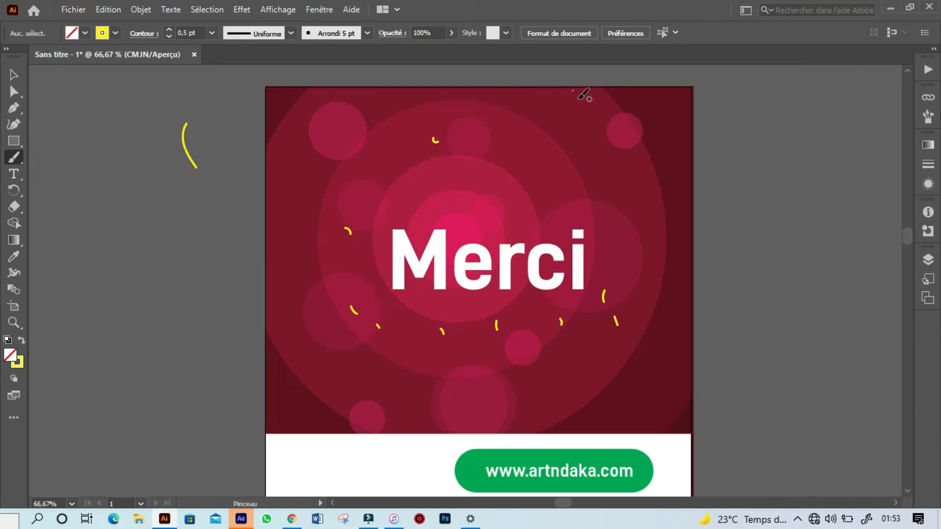
pyautogui.moveTo(592, 129); pyautogui.dragTo(597, 134)
pyautogui.moveTo(330, 369); pyautogui.dragTo(370, 359)
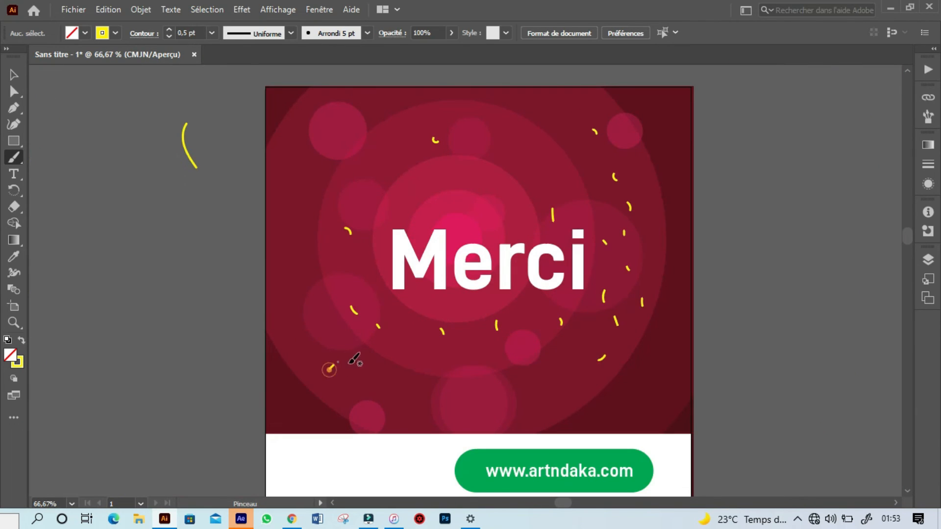
pyautogui.moveTo(388, 371); pyautogui.dragTo(395, 370)
pyautogui.moveTo(308, 321); pyautogui.dragTo(314, 327)
pyautogui.moveTo(283, 266); pyautogui.dragTo(288, 274)
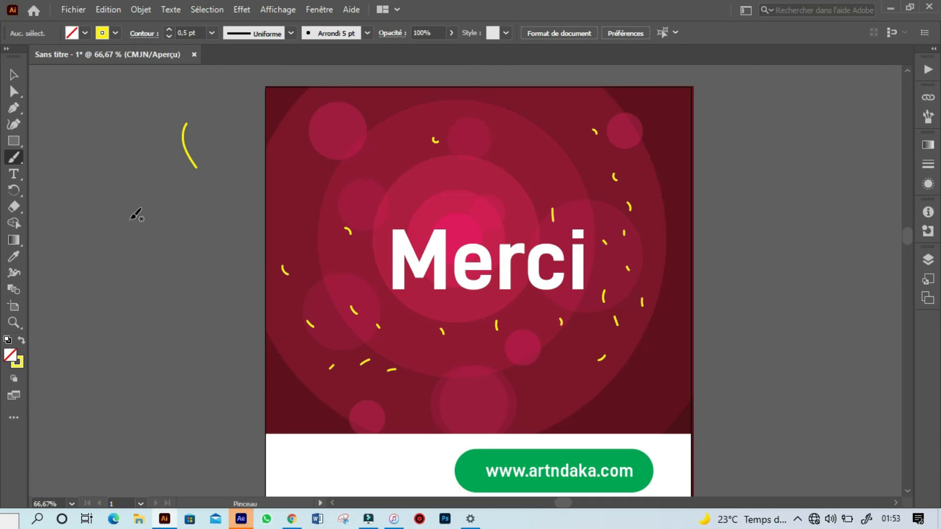
# - Paint a second curved stroke on the pasteboard below the yellow curve and set its stroke color to green
pyautogui.moveTo(92, 191); pyautogui.dragTo(125, 251)
pyautogui.press('v')
pyautogui.click(117, 218)
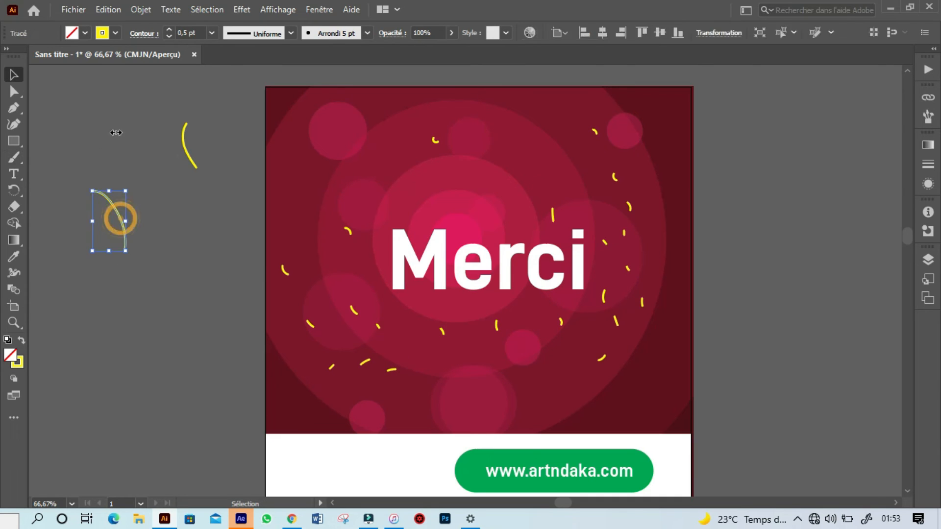
pyautogui.click(114, 33)
pyautogui.click(66, 57)
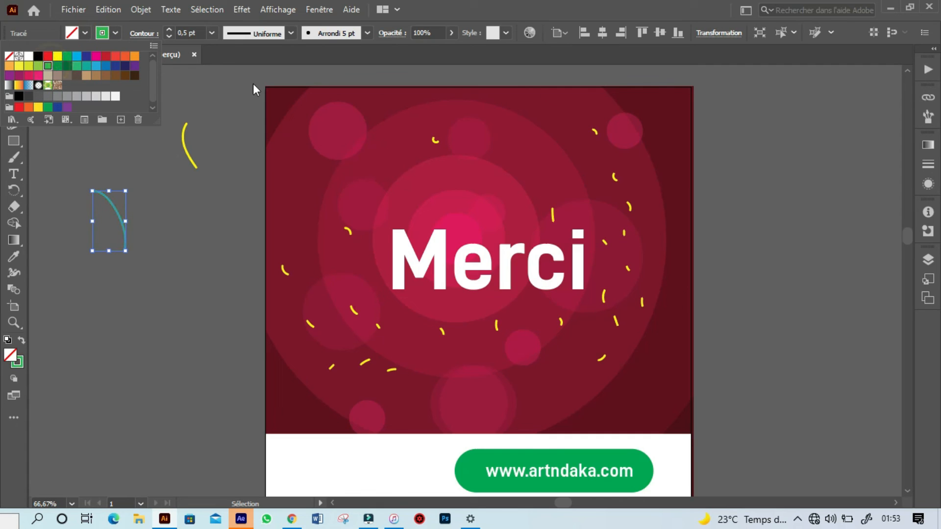
# - Paint short green Paintbrush confetti strokes among the yellow ones above, beside and below the text "Merci"
pyautogui.press('b')
pyautogui.moveTo(360, 170); pyautogui.dragTo(389, 182)
pyautogui.moveTo(542, 139); pyautogui.dragTo(552, 134)
pyautogui.moveTo(574, 141); pyautogui.dragTo(582, 141)
pyautogui.moveTo(660, 209); pyautogui.dragTo(667, 218)
pyautogui.moveTo(666, 288); pyautogui.dragTo(664, 291)
pyautogui.moveTo(564, 344); pyautogui.dragTo(565, 347)
pyautogui.moveTo(583, 384); pyautogui.dragTo(589, 390)
pyautogui.moveTo(504, 383); pyautogui.dragTo(508, 382)
pyautogui.moveTo(453, 337); pyautogui.dragTo(462, 327)
pyautogui.moveTo(479, 318); pyautogui.dragTo(489, 312)
# - Add tiny green Paintbrush dots across the upper part of the red background between the confetti strokes
pyautogui.click(308, 186)
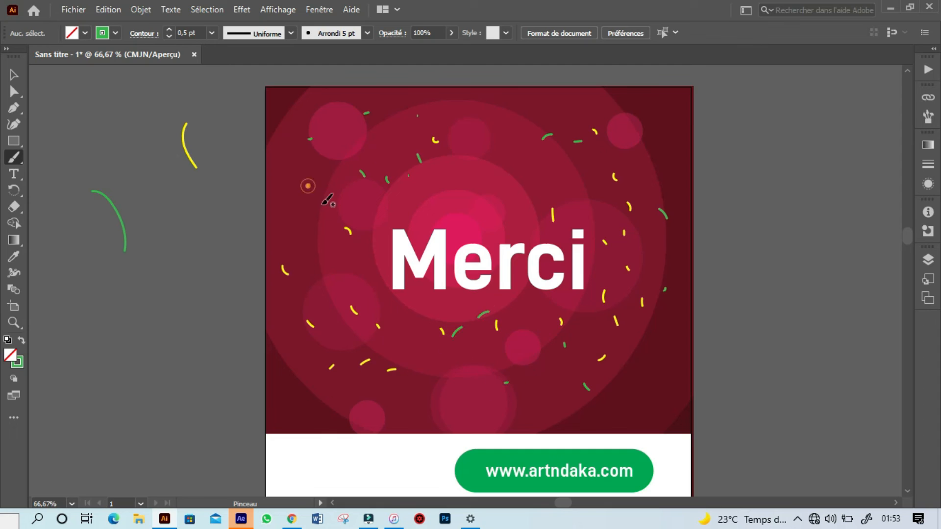
pyautogui.click(319, 211)
pyautogui.click(365, 198)
pyautogui.click(396, 189)
pyautogui.click(471, 176)
pyautogui.click(523, 137)
pyautogui.click(608, 113)
pyautogui.click(615, 104)
pyautogui.click(636, 104)
pyautogui.click(651, 133)
pyautogui.click(655, 163)
# - Paint a third short curve on the pasteboard beside the yellow one and set its stroke color to red
pyautogui.moveTo(130, 110); pyautogui.dragTo(139, 156)
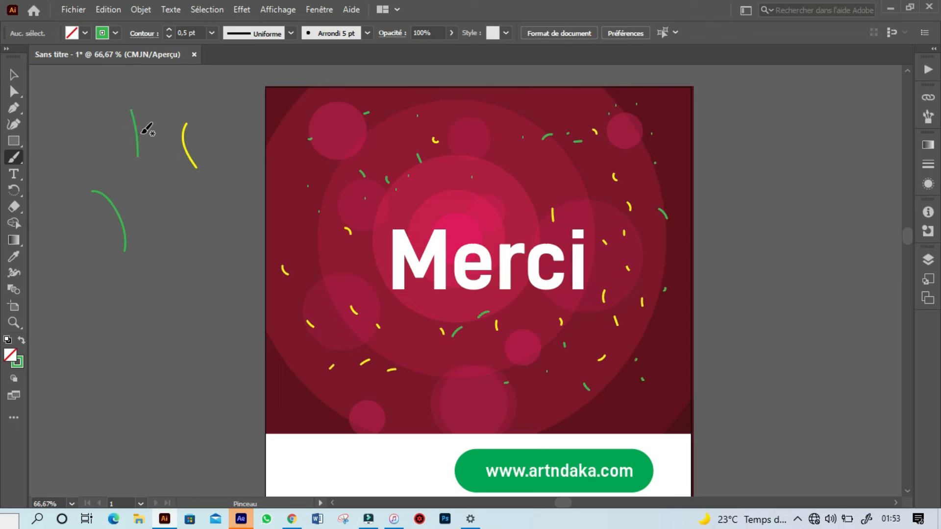
pyautogui.press('v')
pyautogui.click(133, 121)
pyautogui.click(115, 32)
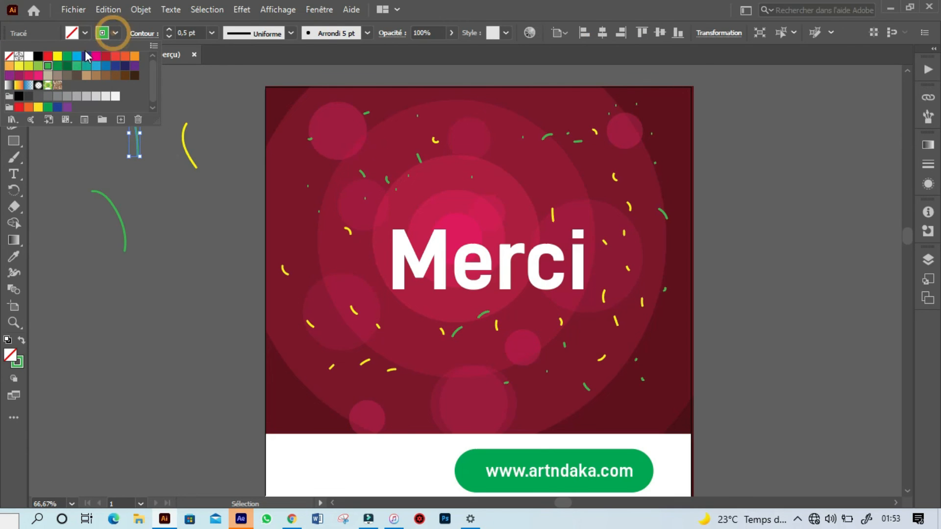
pyautogui.click(47, 55)
# - Paint short red Paintbrush confetti strokes around the text "Merci" and along the lower and left areas of the red background
pyautogui.press('b')
pyautogui.moveTo(449, 190); pyautogui.dragTo(456, 189)
pyautogui.moveTo(473, 194); pyautogui.dragTo(478, 200)
pyautogui.moveTo(491, 205)
pyautogui.mouseDown()
pyautogui.moveTo(496, 213)
pyautogui.moveTo(526, 203)
pyautogui.mouseUp()
pyautogui.moveTo(548, 178); pyautogui.dragTo(551, 174)
pyautogui.moveTo(599, 194); pyautogui.dragTo(604, 193)
pyautogui.moveTo(640, 247); pyautogui.dragTo(646, 253)
pyautogui.moveTo(548, 299); pyautogui.dragTo(560, 292)
pyautogui.moveTo(429, 351); pyautogui.dragTo(436, 346)
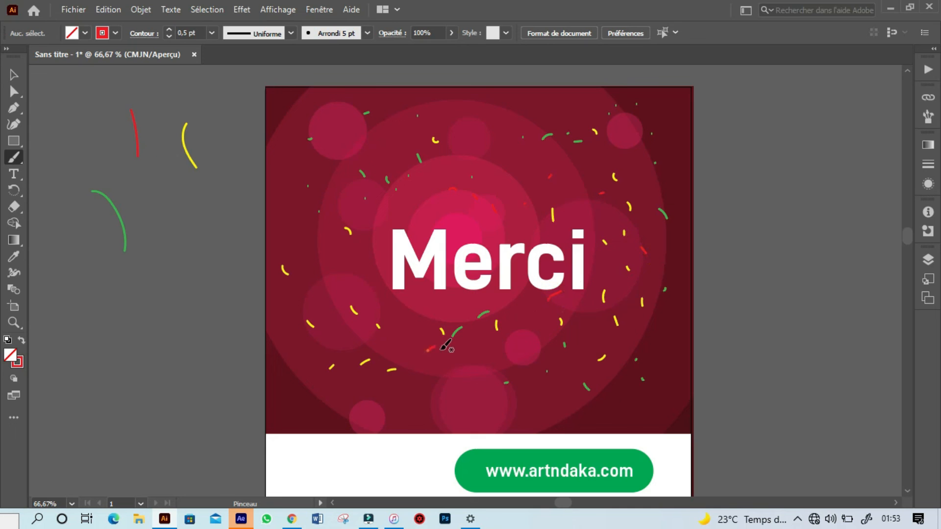
pyautogui.moveTo(435, 393); pyautogui.dragTo(441, 397)
pyautogui.moveTo(396, 401); pyautogui.dragTo(399, 404)
pyautogui.moveTo(311, 391); pyautogui.dragTo(313, 394)
pyautogui.moveTo(284, 350); pyautogui.dragTo(287, 352)
pyautogui.moveTo(276, 267); pyautogui.dragTo(277, 270)
pyautogui.moveTo(276, 226); pyautogui.dragTo(277, 229)
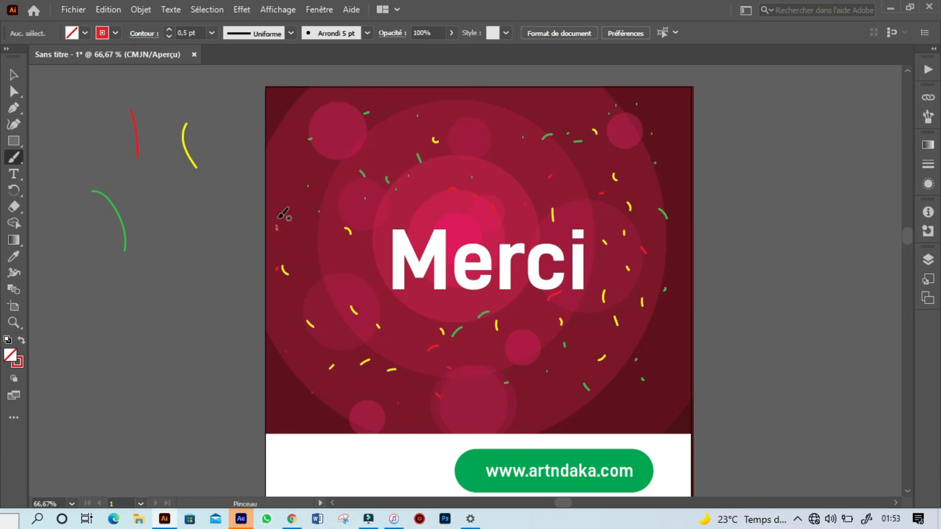